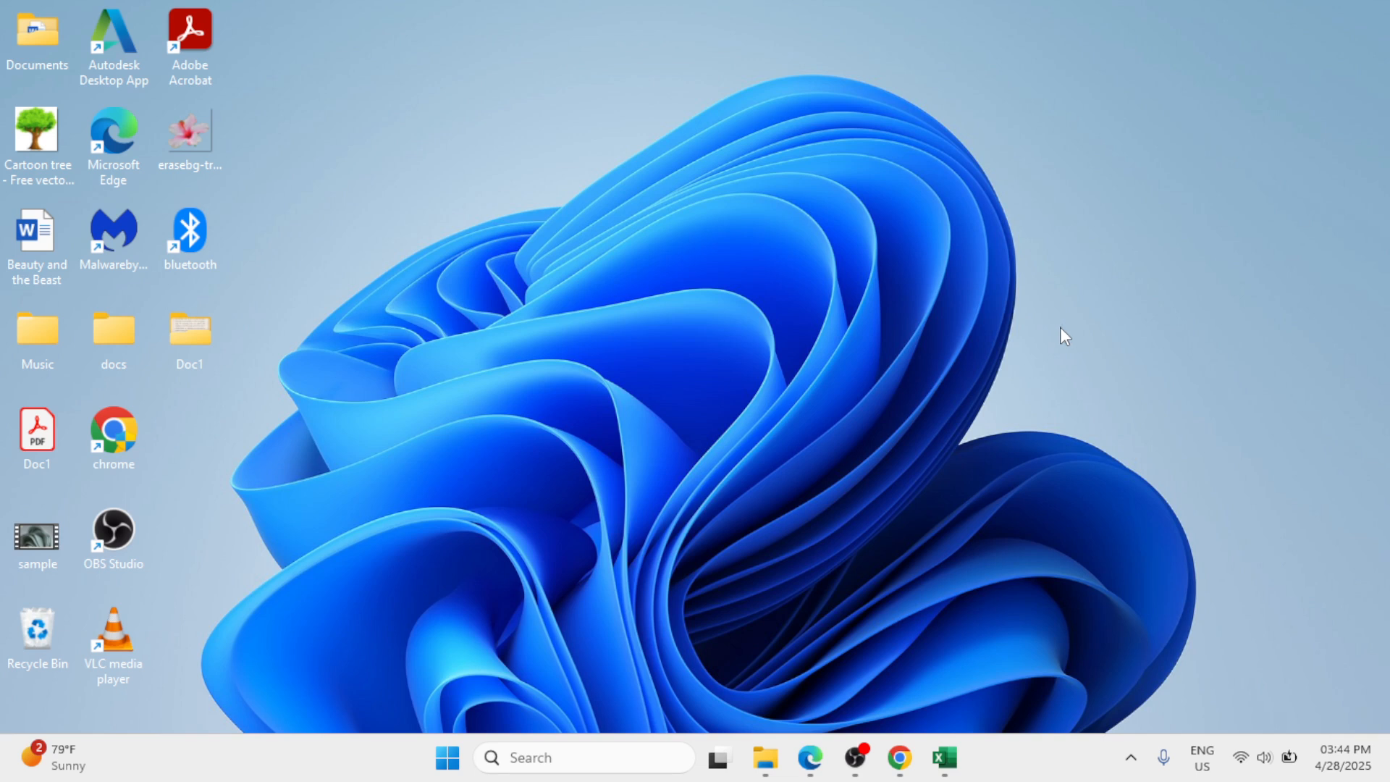
Step: Switch to Excel and copy the bordered number table in B3:T15
click(944, 757)
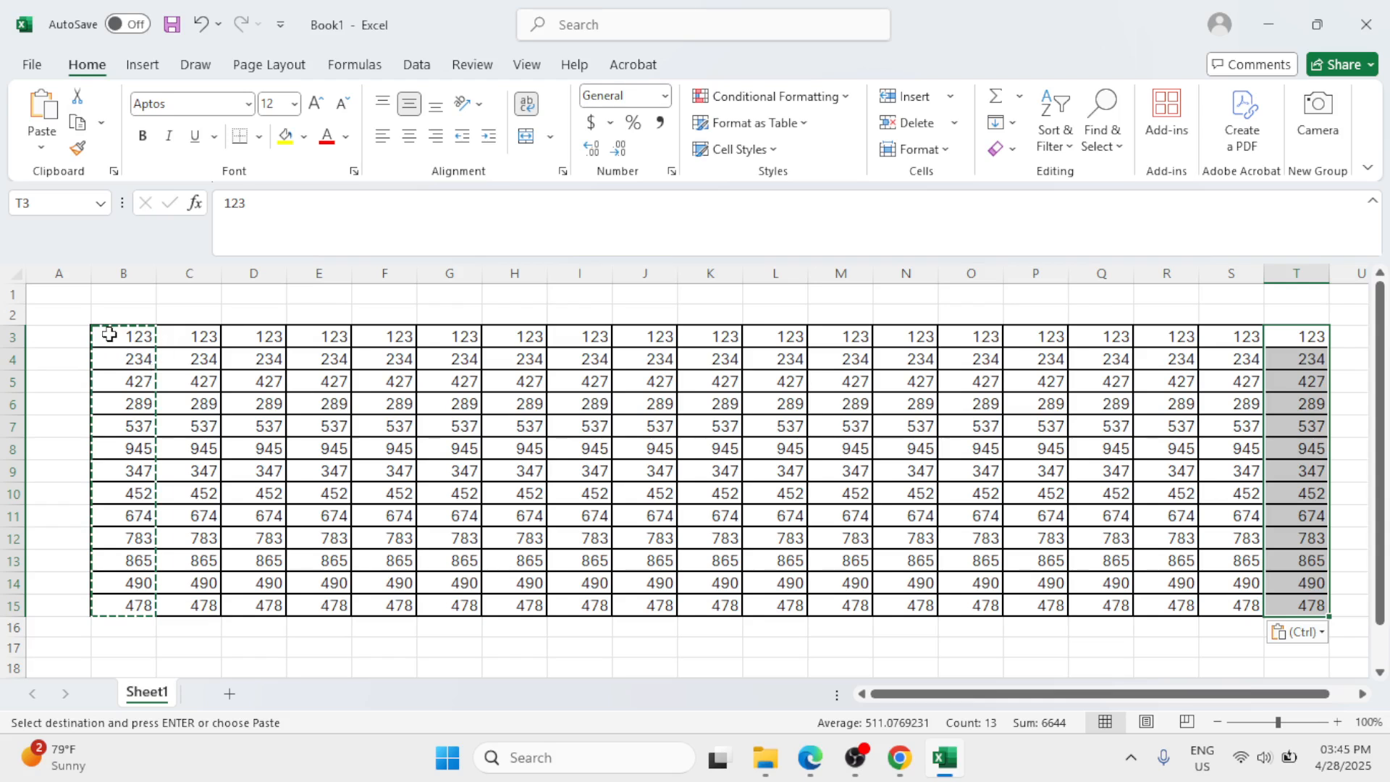
click(108, 334)
drag(109, 335, 1303, 601)
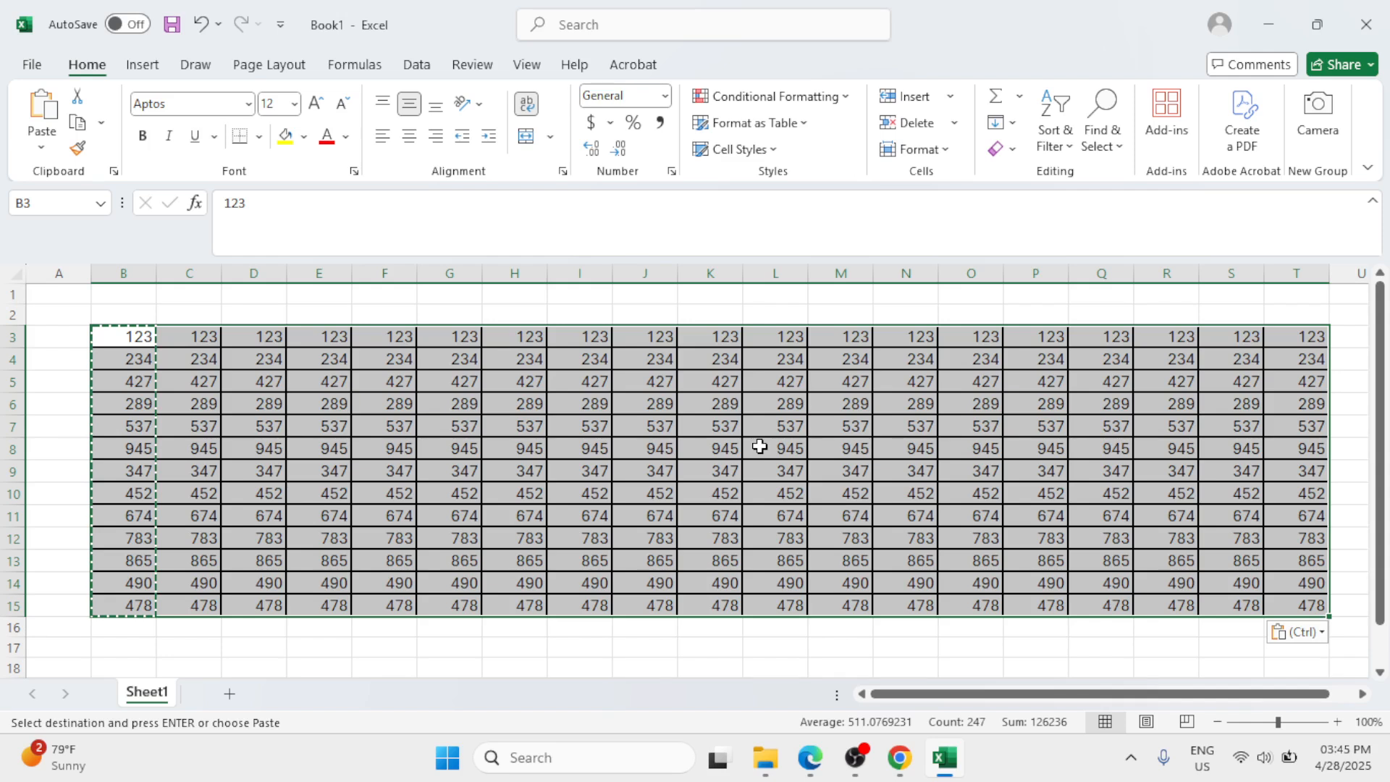
key(ctrl+c)
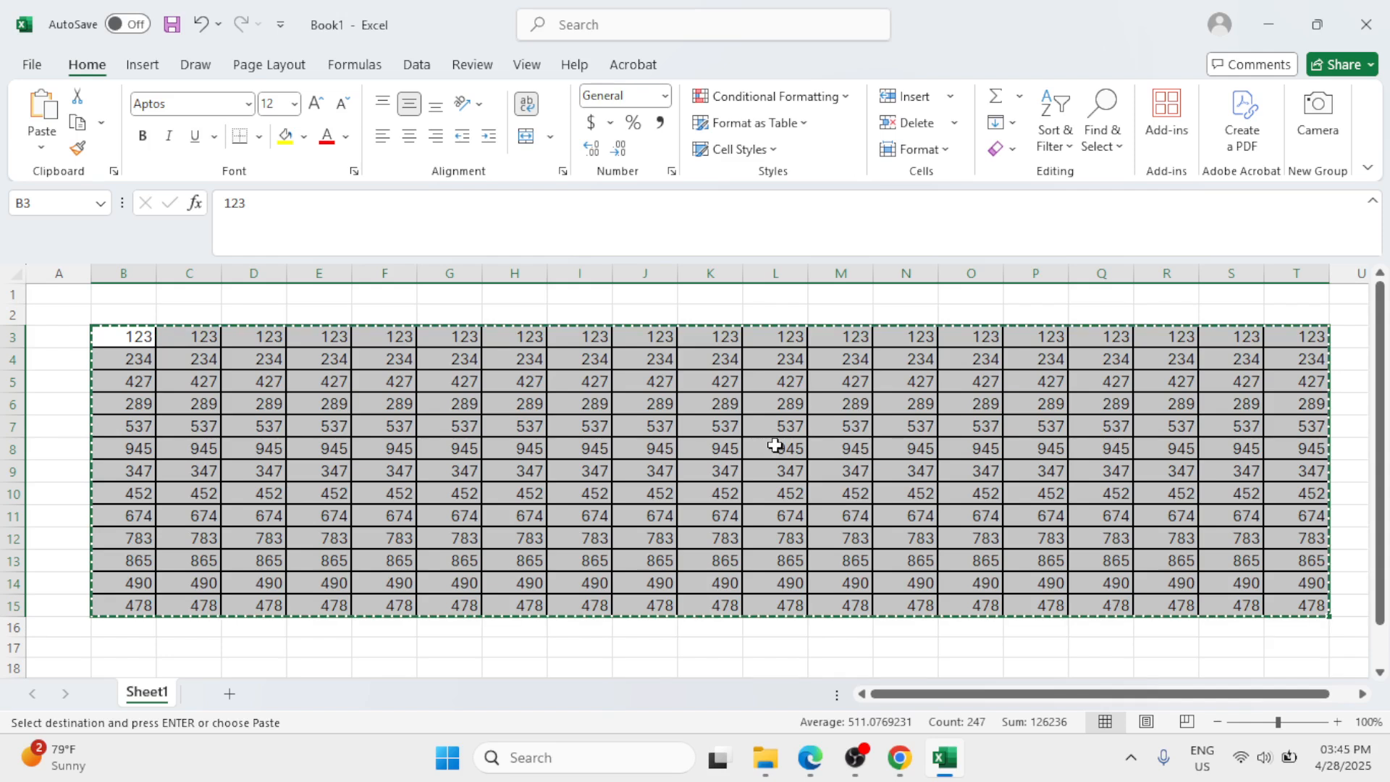
Step: Switch to the untitled Google Docs document in Chrome and change its page setup to Pageless
click(1264, 27)
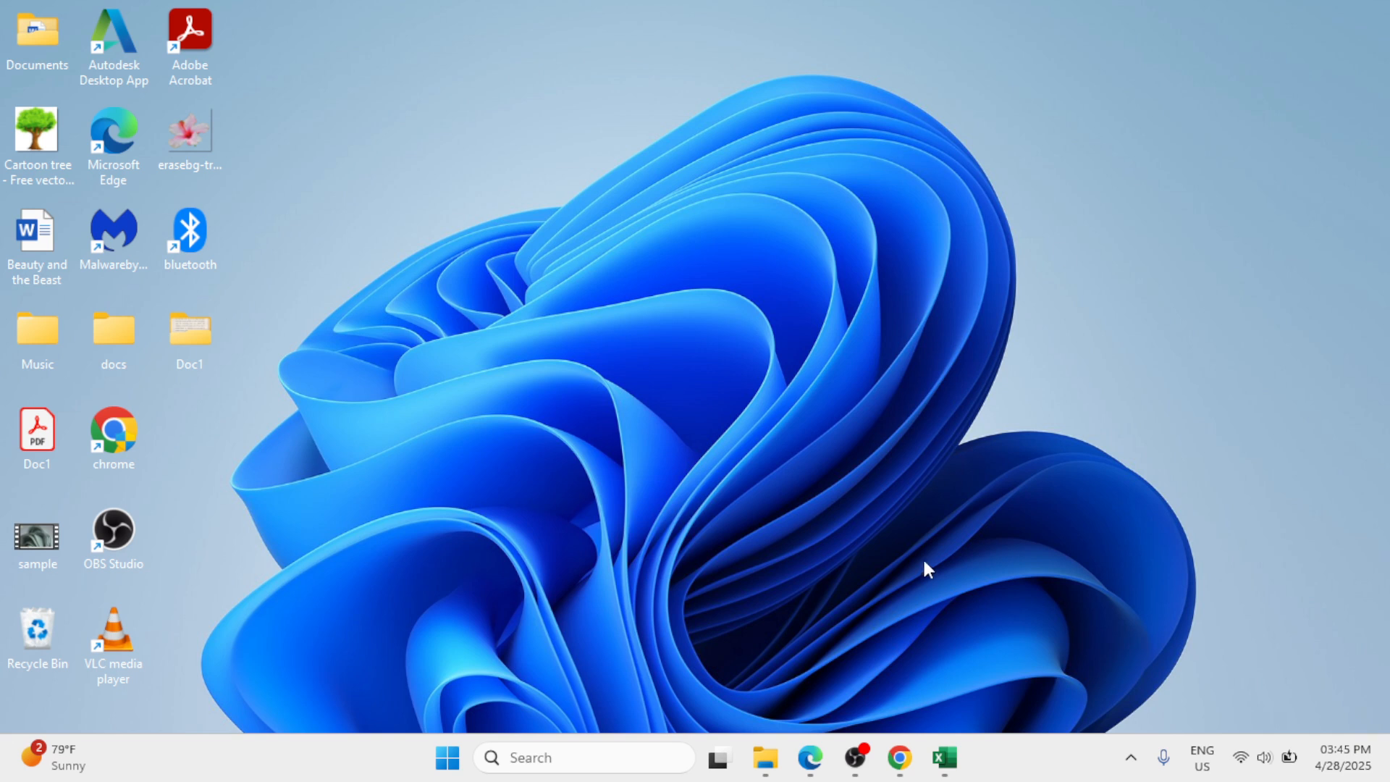
click(900, 758)
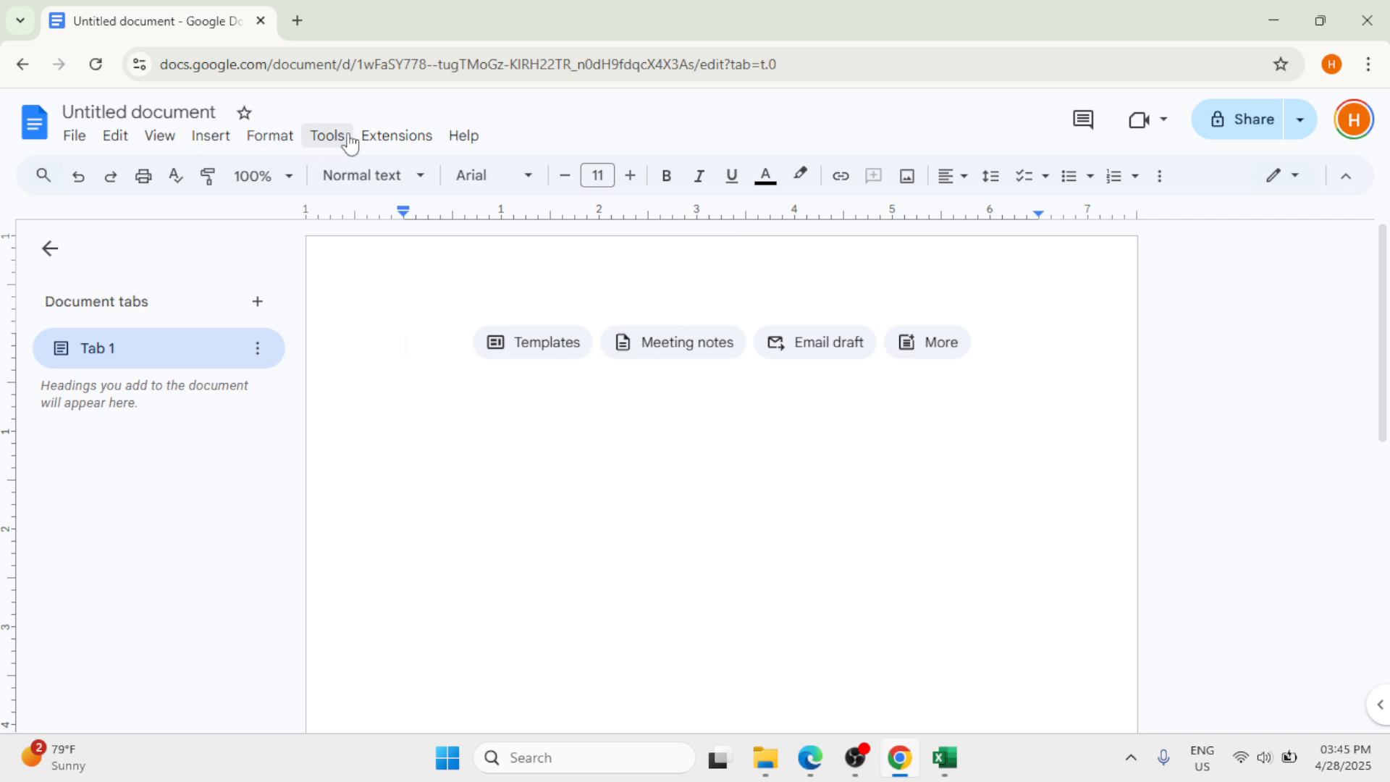
click(79, 138)
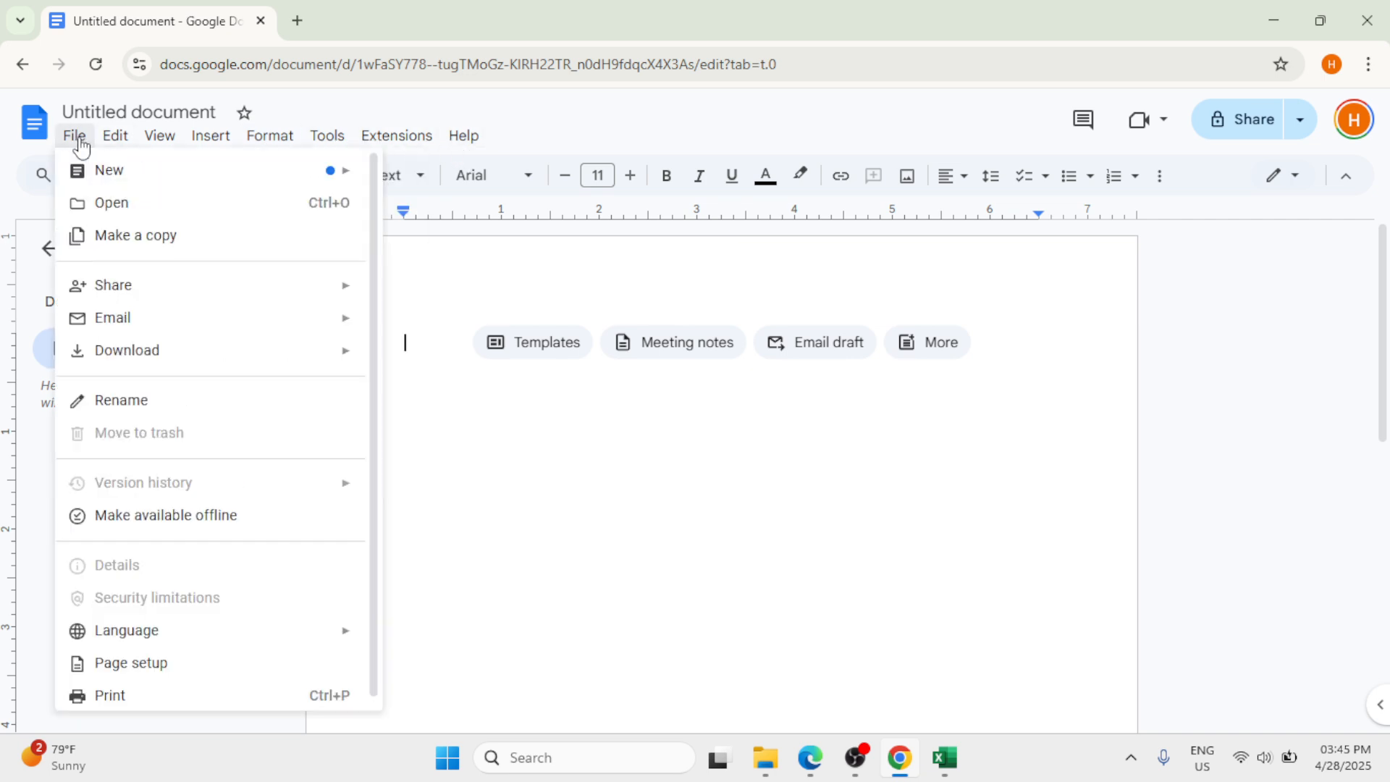
click(104, 667)
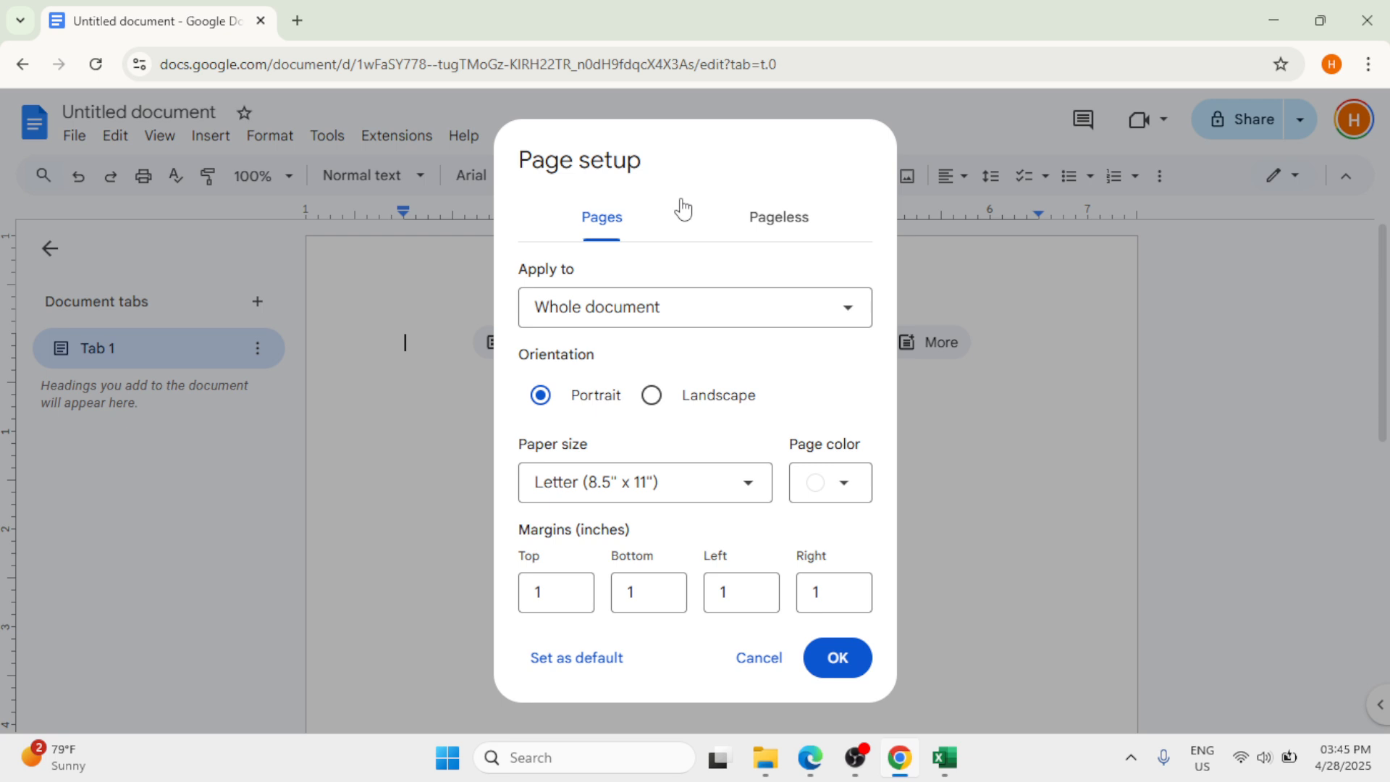
click(794, 223)
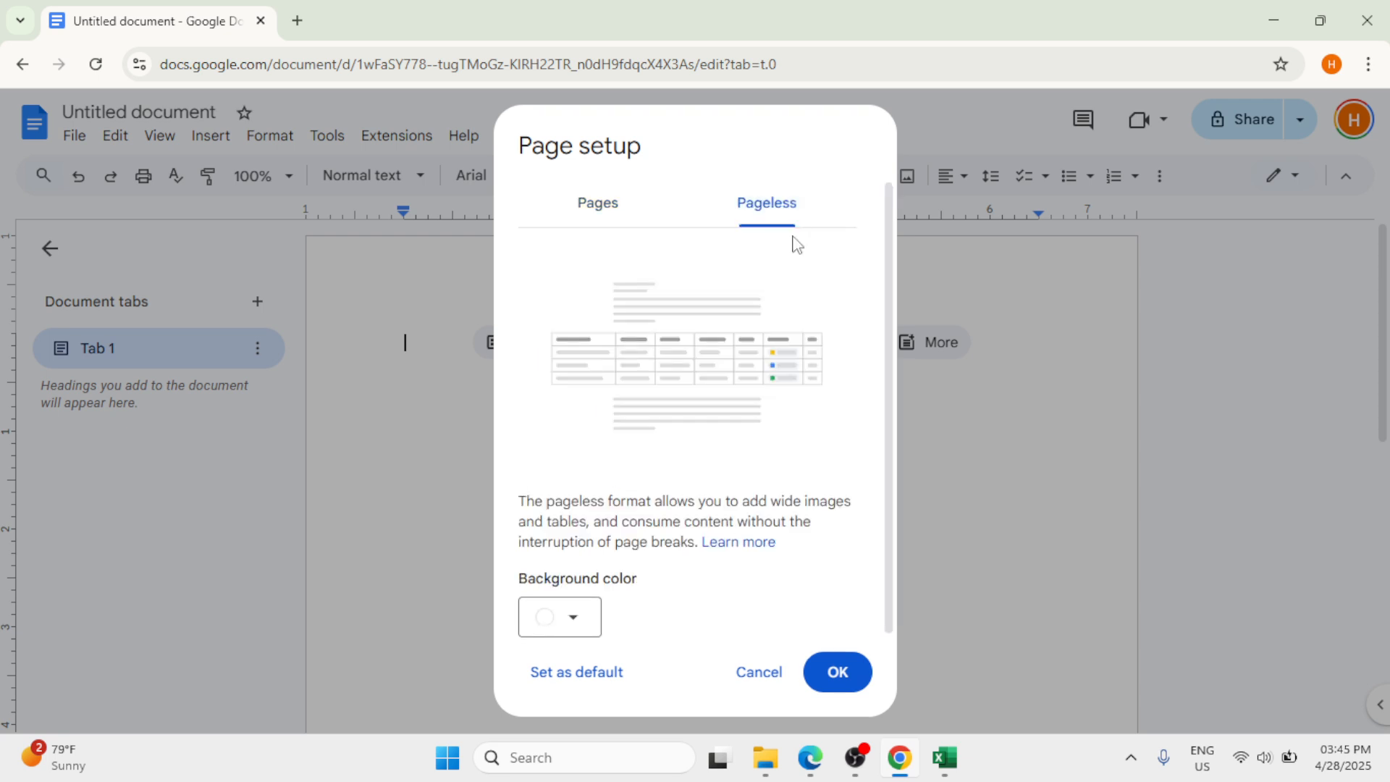
click(836, 672)
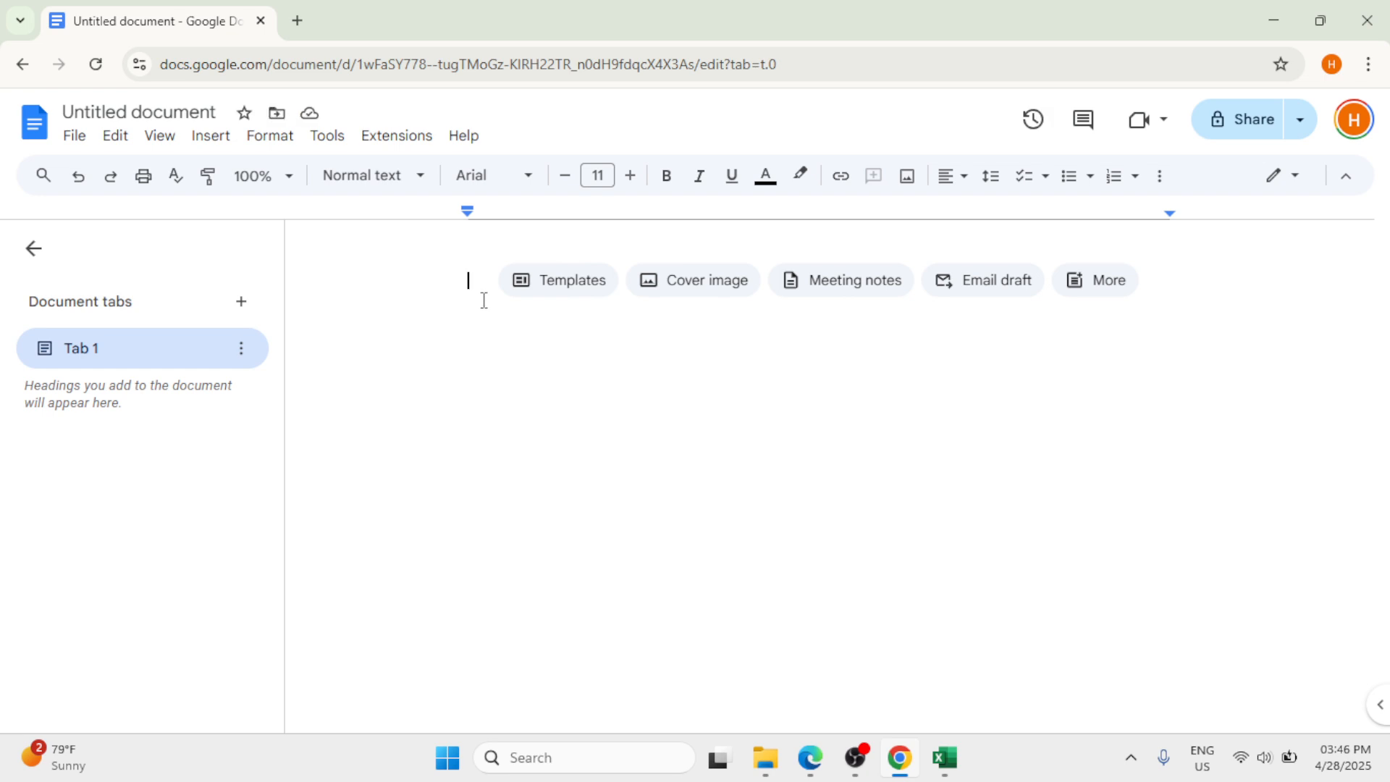
Step: Paste the copied Excel table into the document and look over its rows
key(ctrl+v)
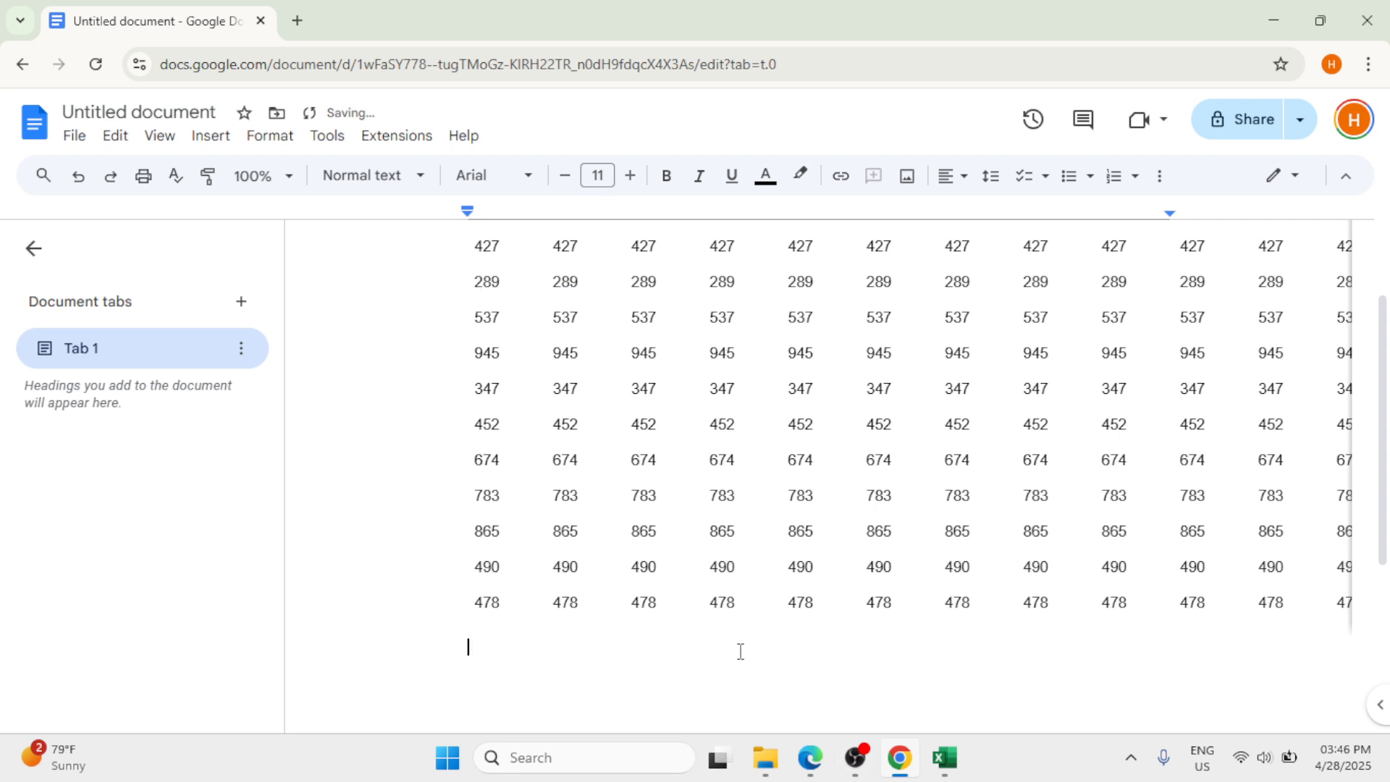
scroll(1050, 702, up, 2)
scroll(1050, 702, down, 6)
scroll(1050, 702, up, 6)
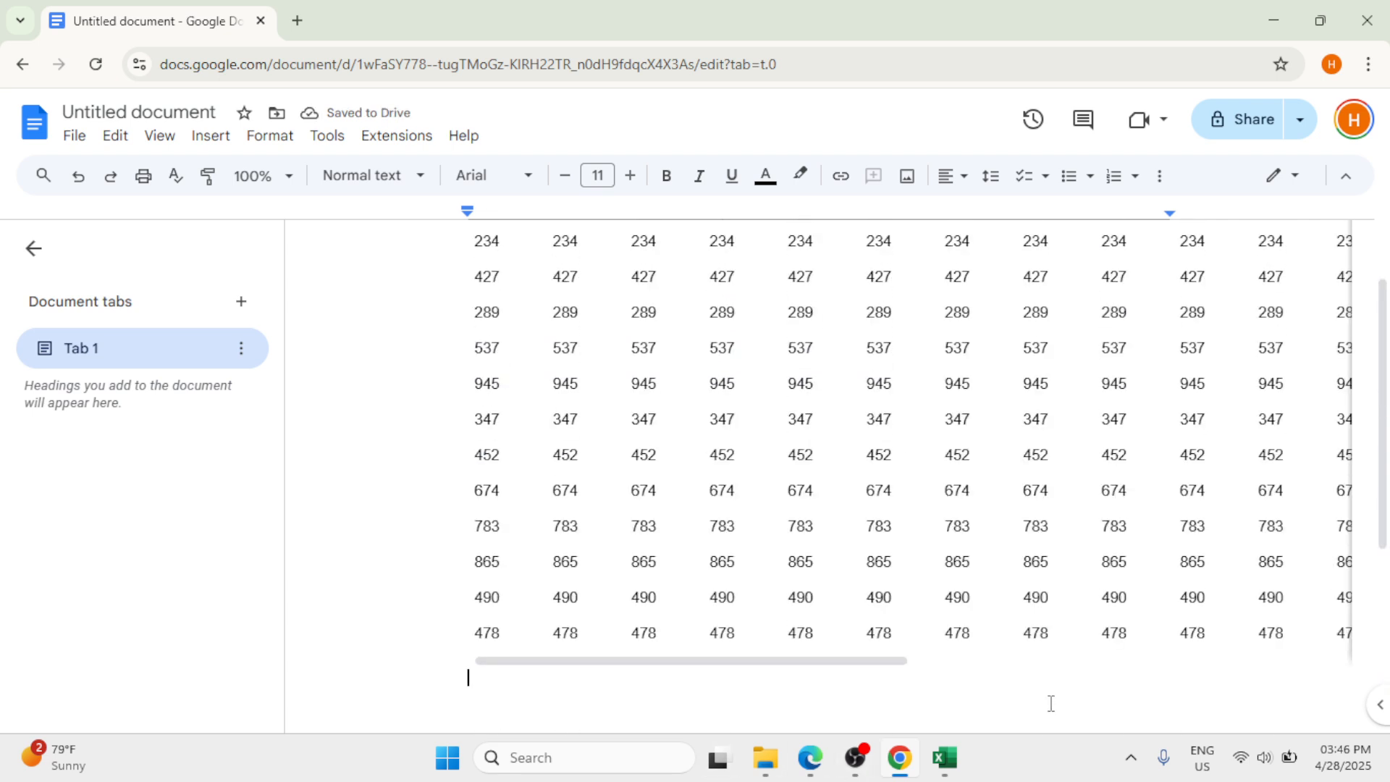
scroll(1317, 720, down, 4)
scroll(1313, 701, down, 2)
scroll(1311, 702, up, 6)
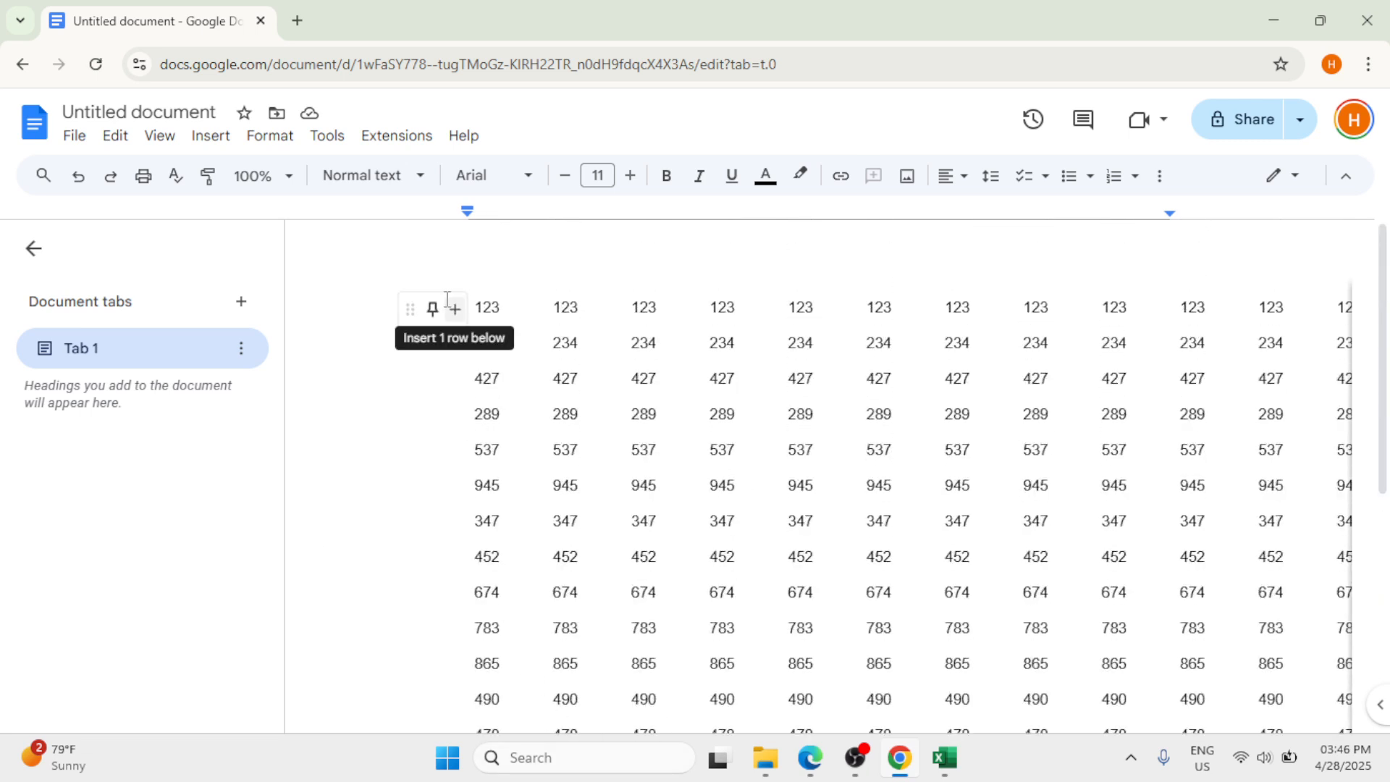
click(454, 308)
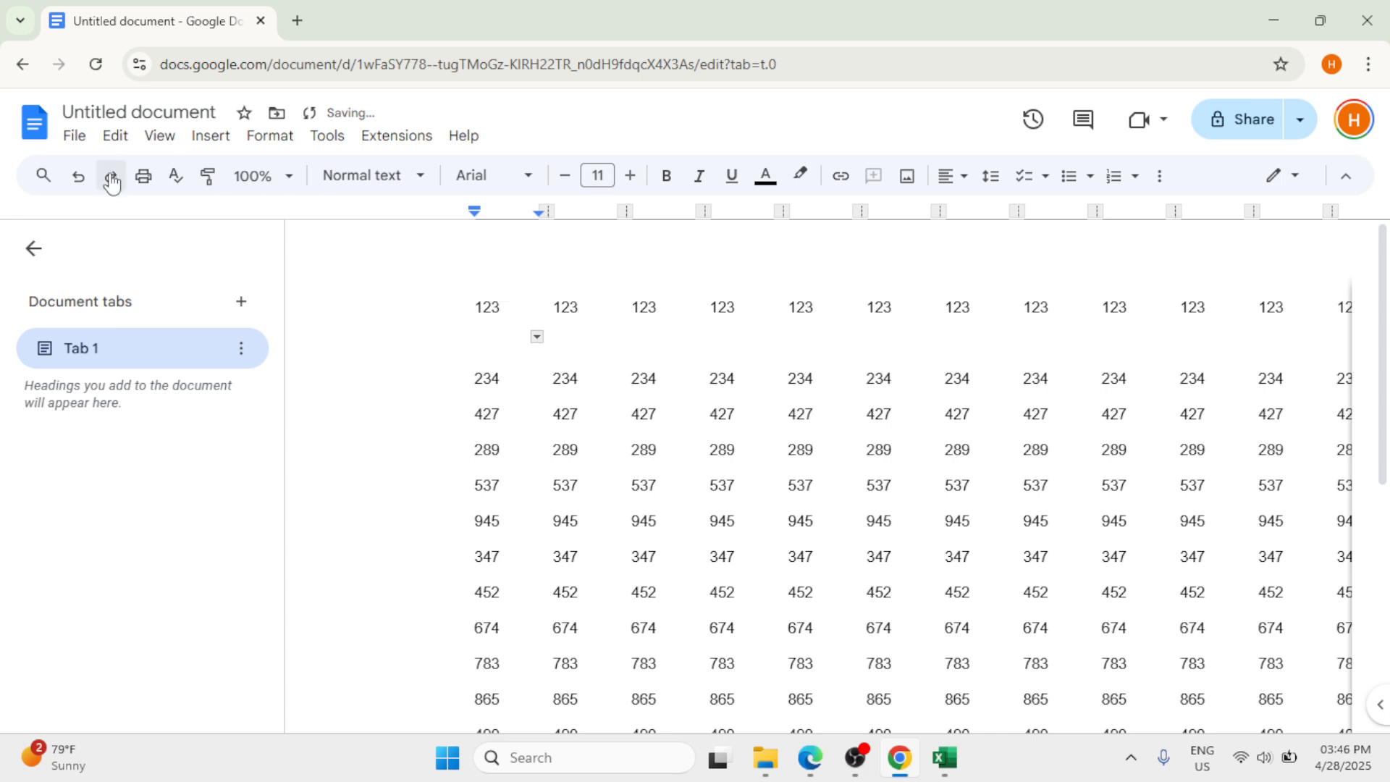
click(78, 176)
scroll(562, 462, up, 3)
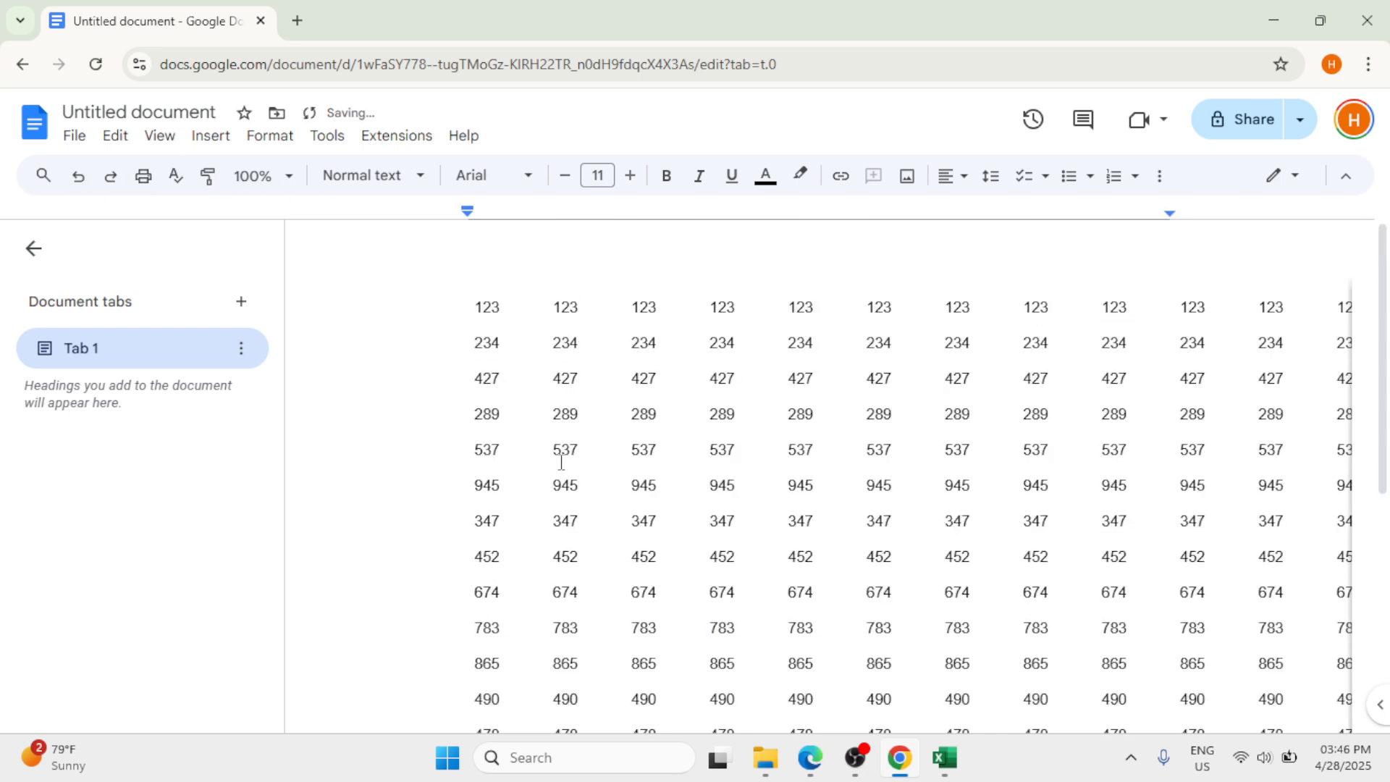
scroll(562, 462, down, 5)
scroll(562, 462, up, 5)
scroll(562, 462, down, 4)
scroll(562, 462, up, 3)
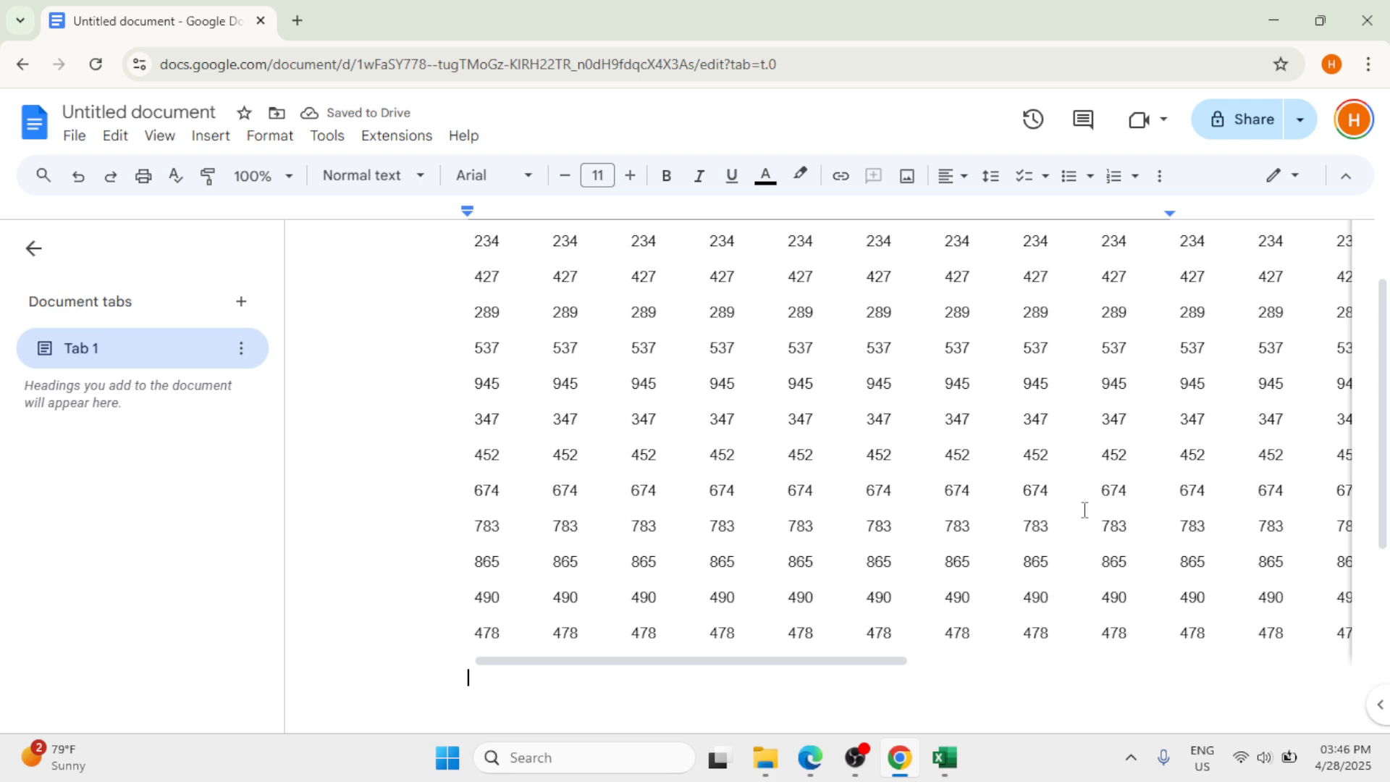
Step: Try to select the pasted table for border formatting, and dismiss the text-width tip
drag(475, 637, 1328, 204)
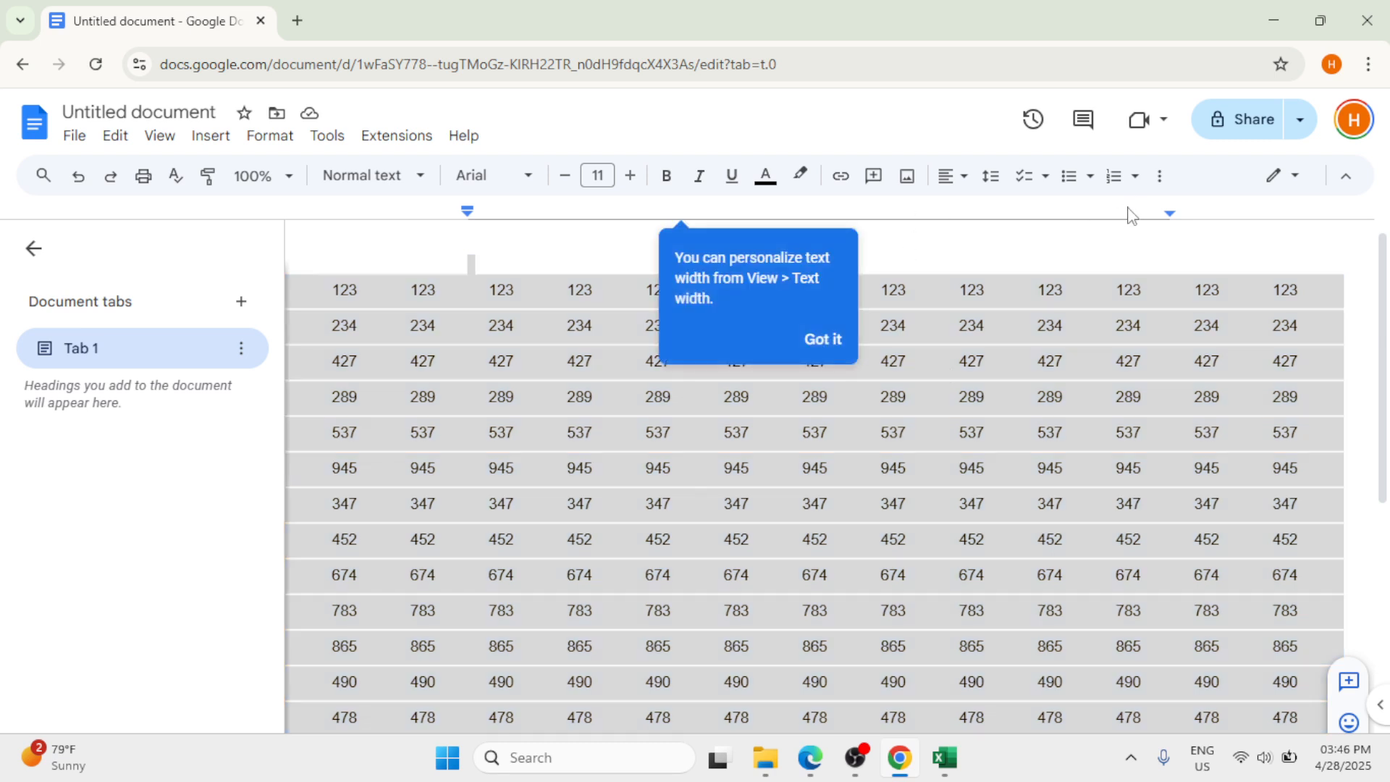
click(1160, 177)
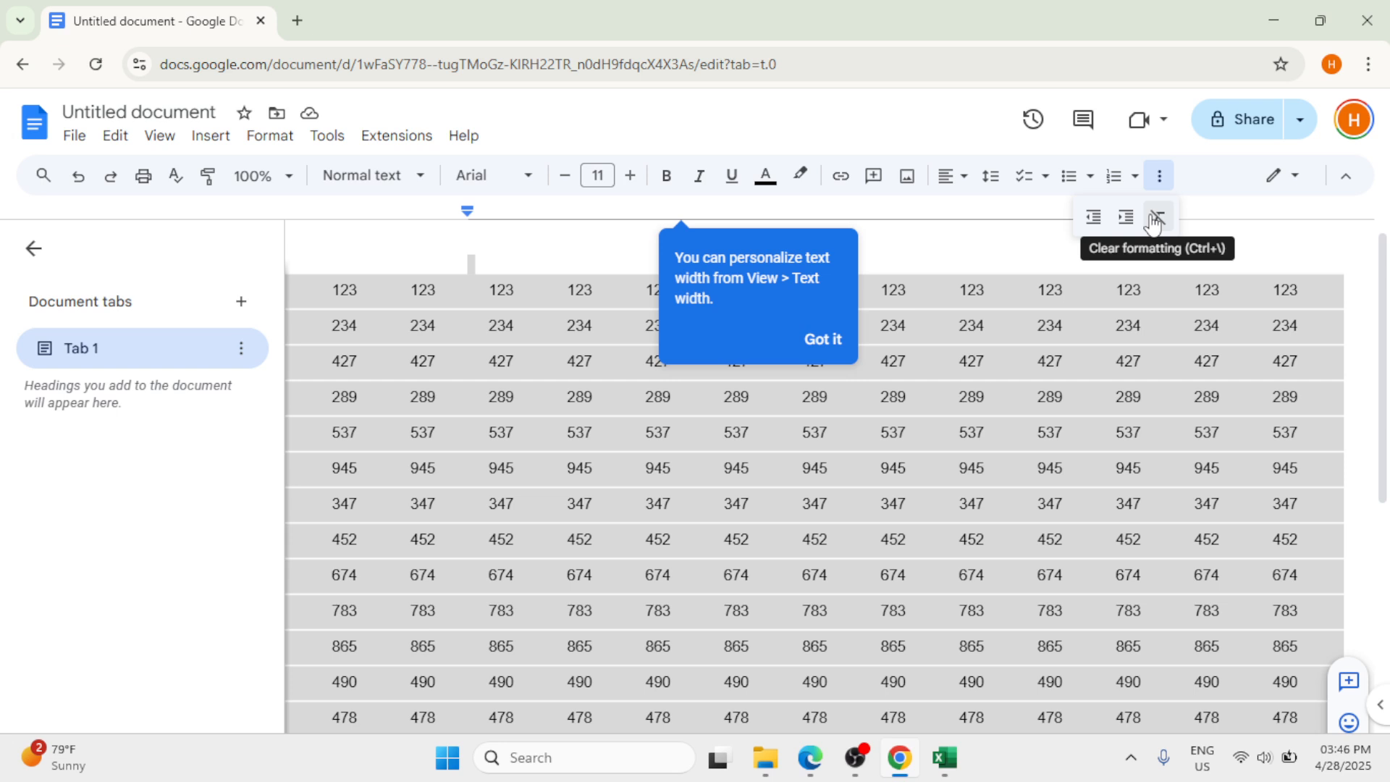
click(1266, 221)
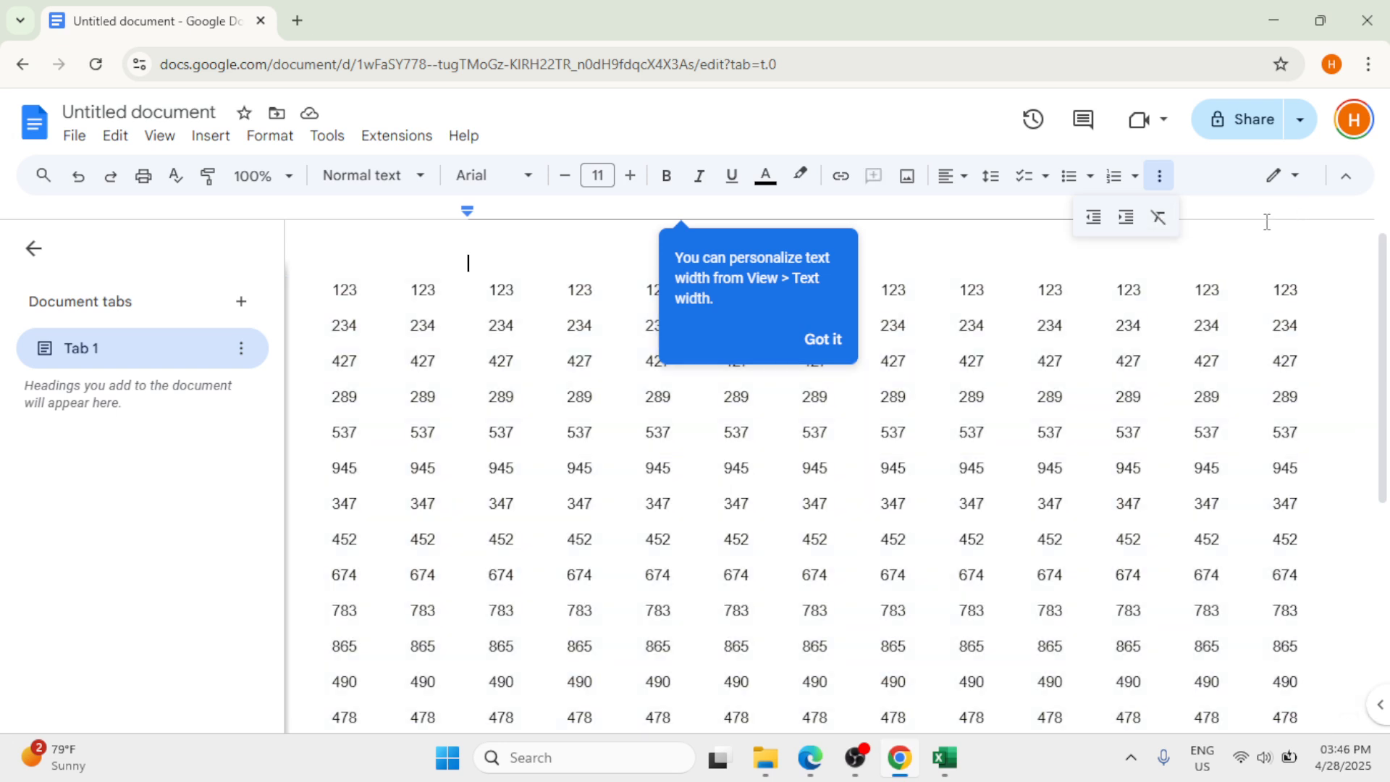
drag(321, 288, 1369, 579)
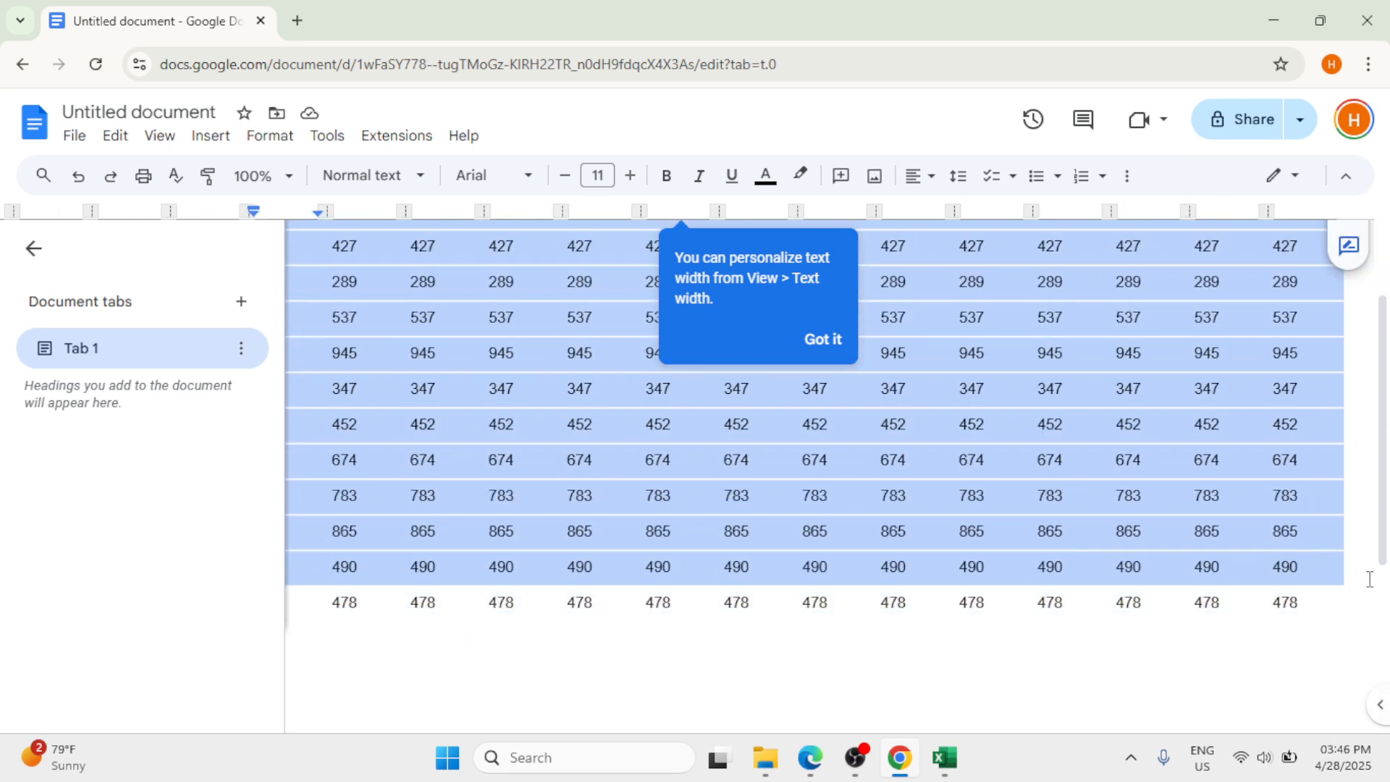
click(1122, 178)
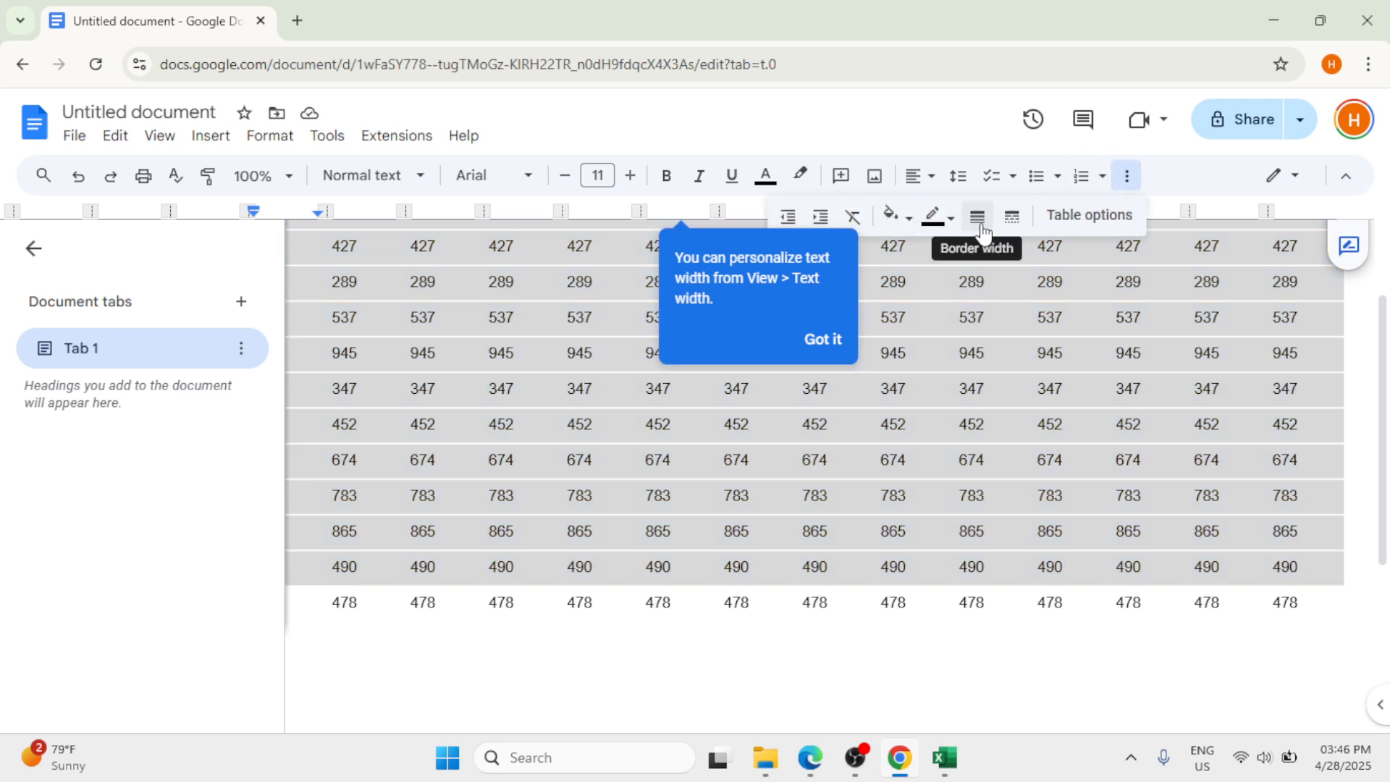
click(822, 339)
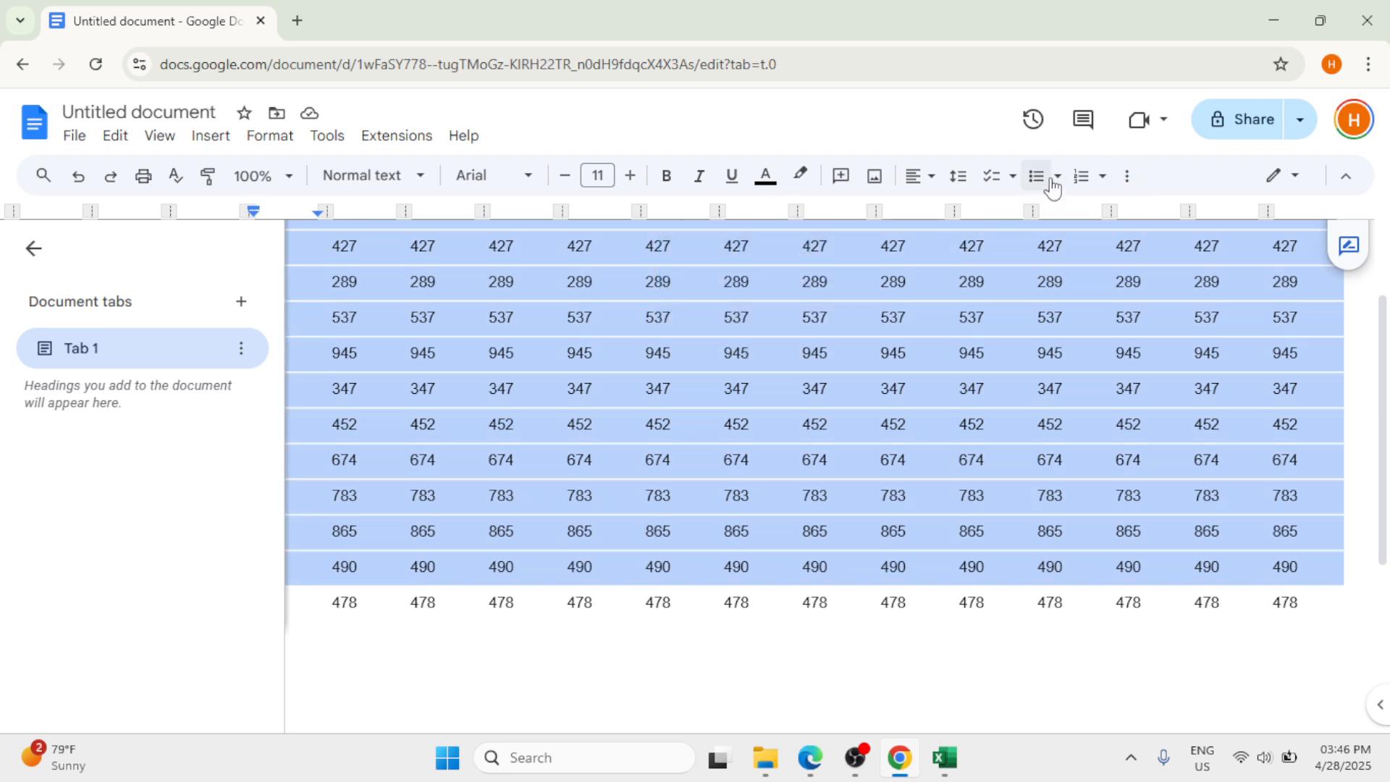
click(1115, 178)
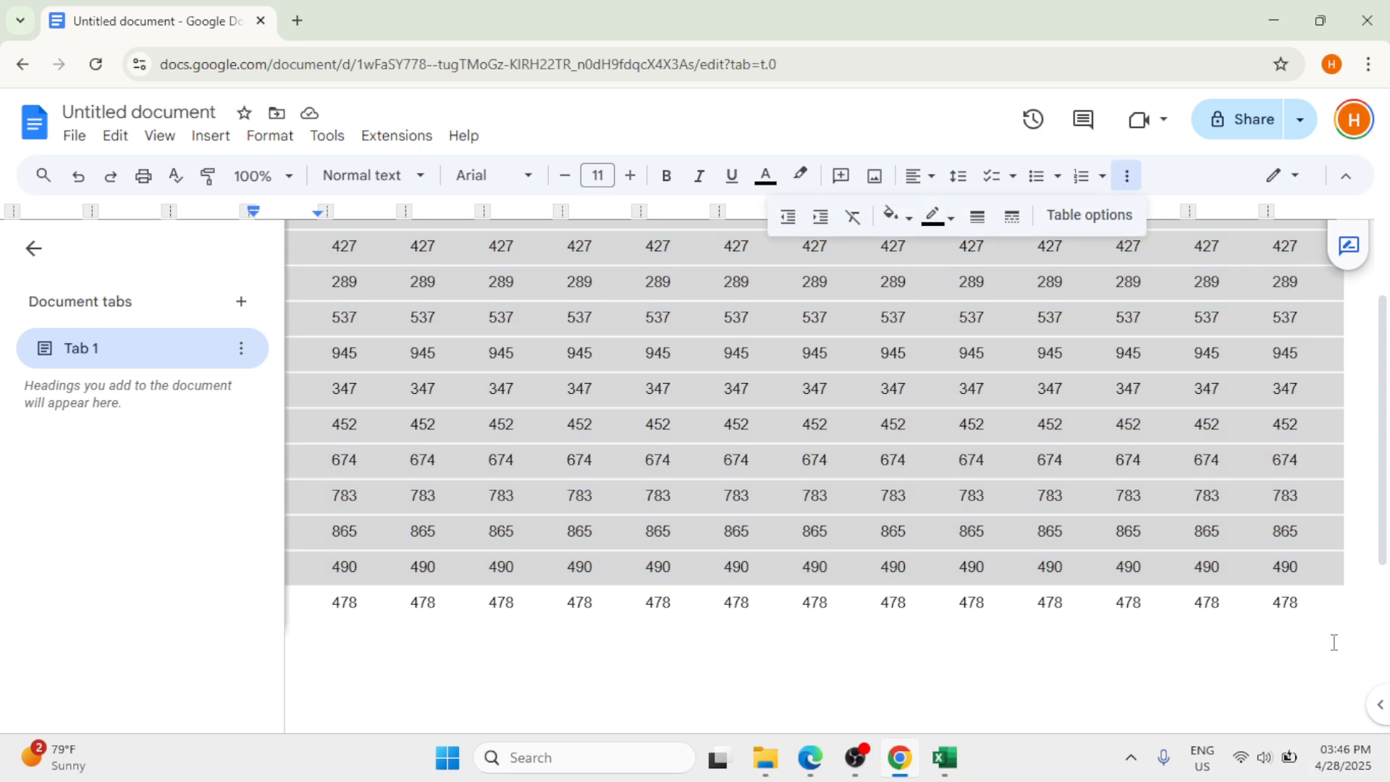
click(1323, 606)
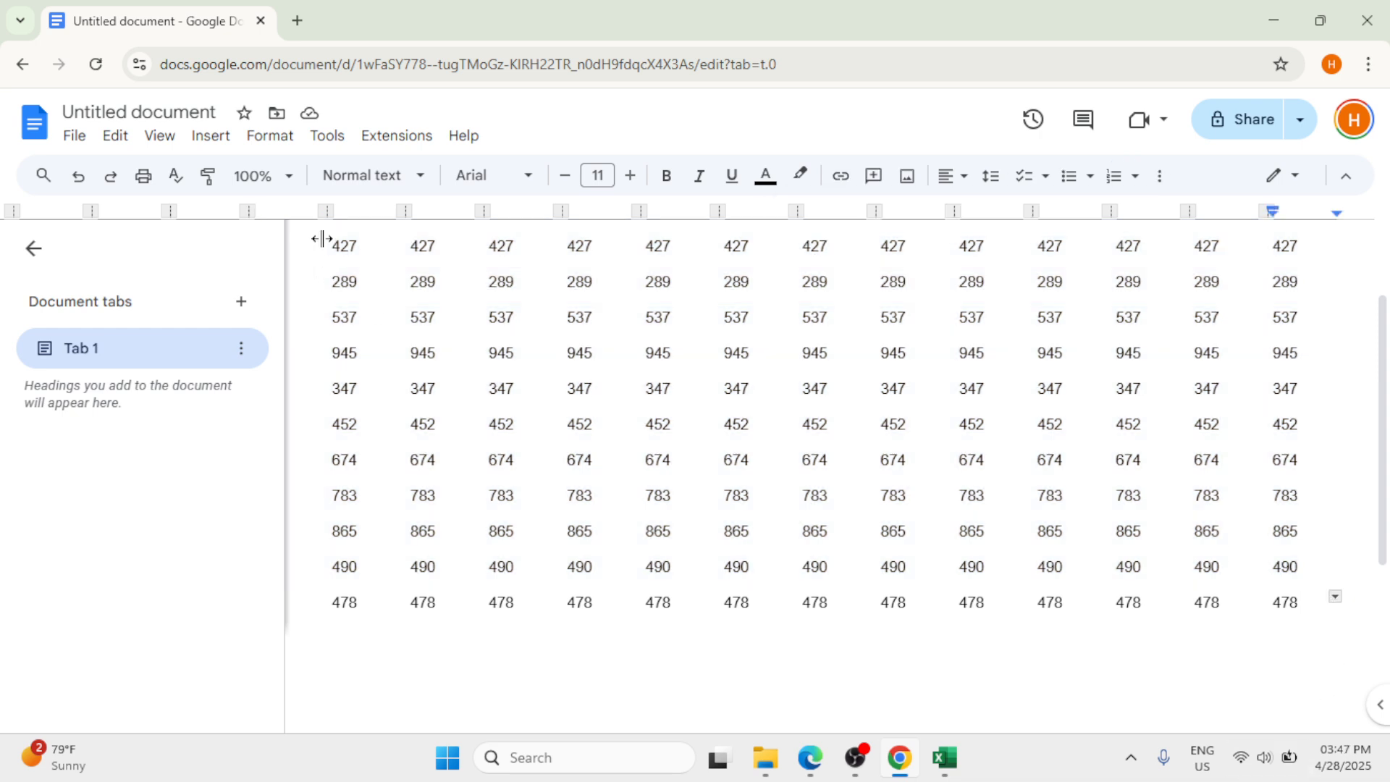
Step: Try again to select every row and column of the table and bring up its border options
drag(1314, 606, 194, 202)
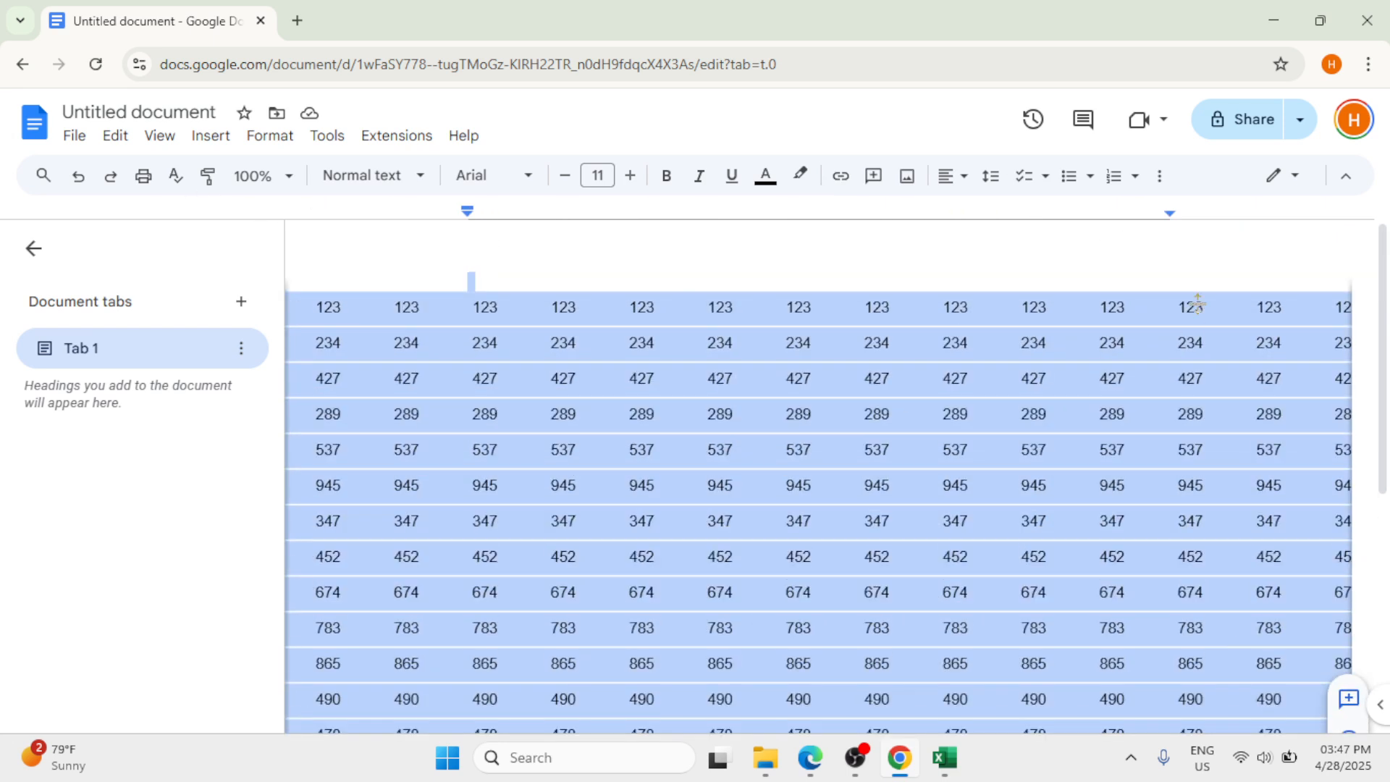
click(1156, 181)
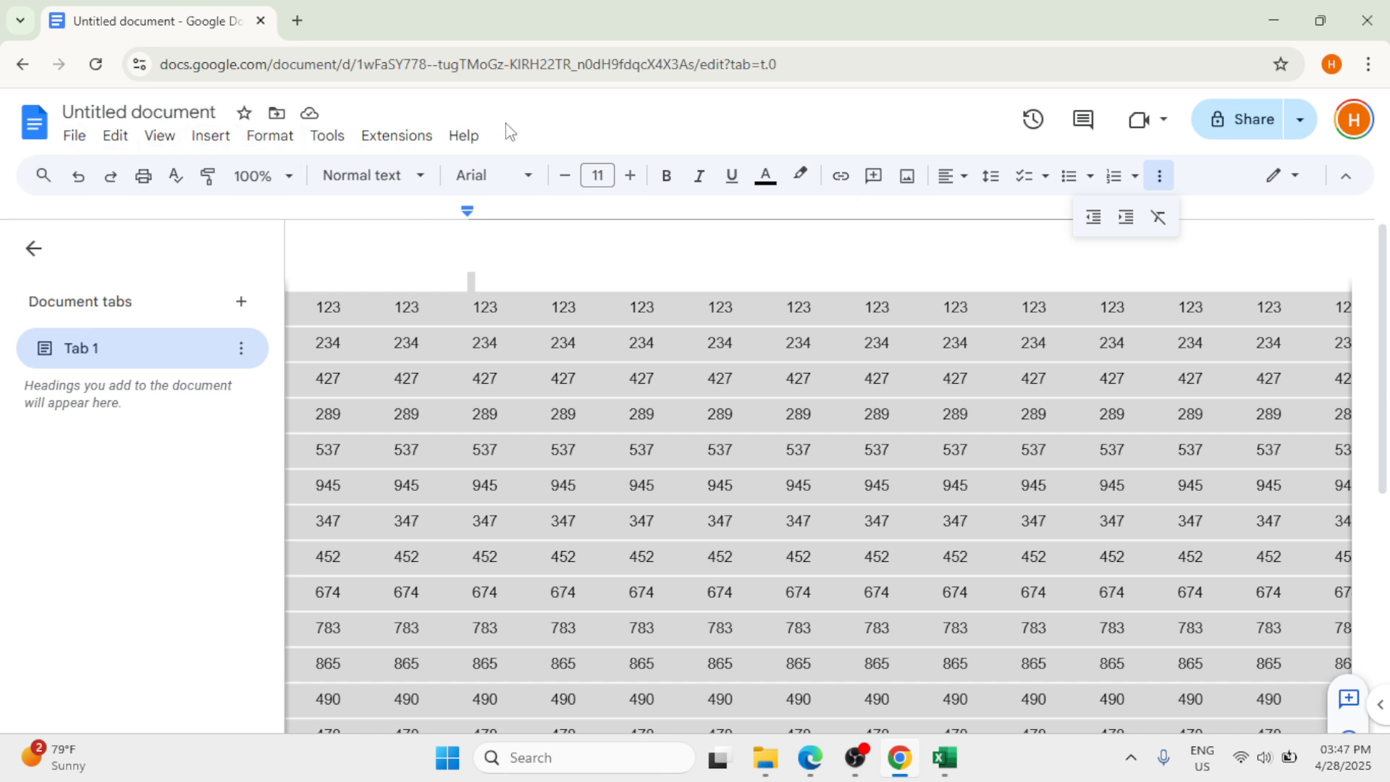
click(1158, 182)
click(300, 316)
drag(300, 316, 1270, 691)
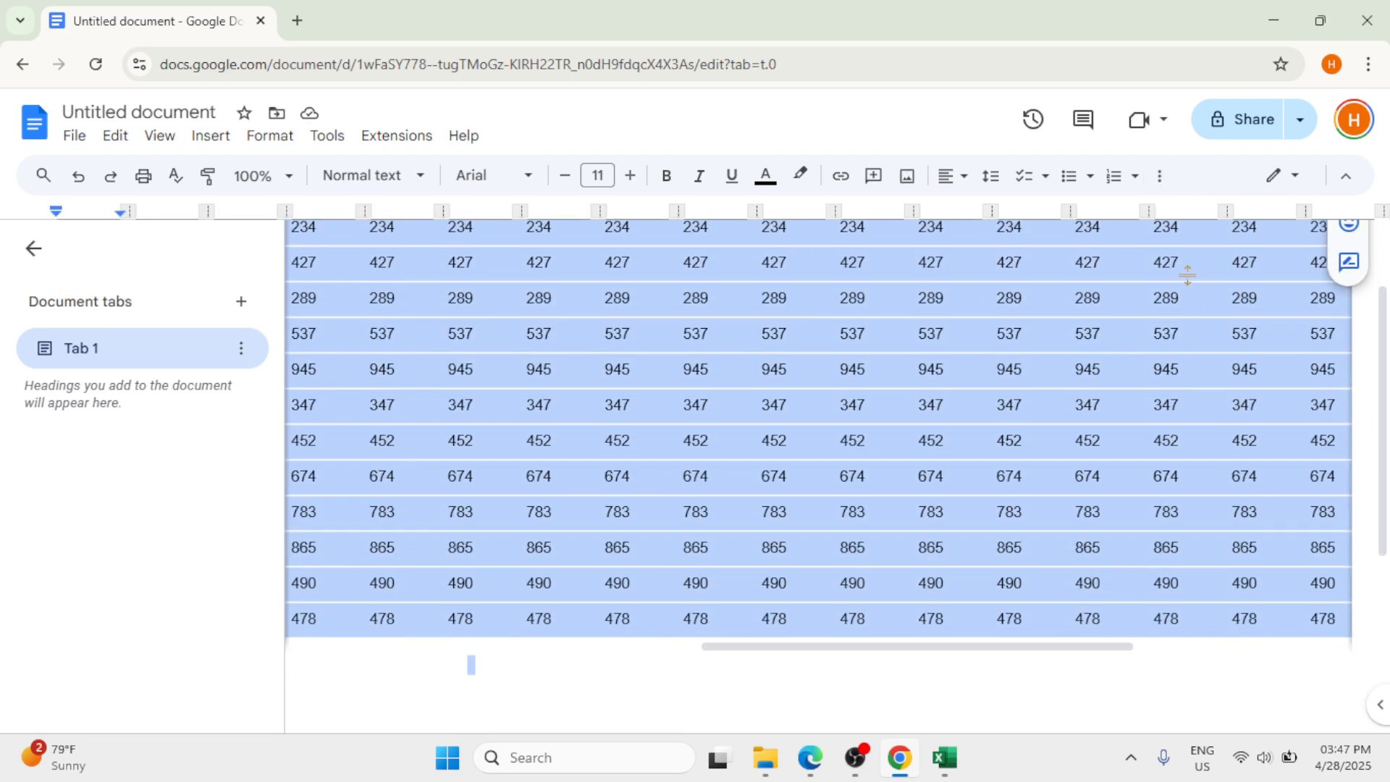
click(1160, 181)
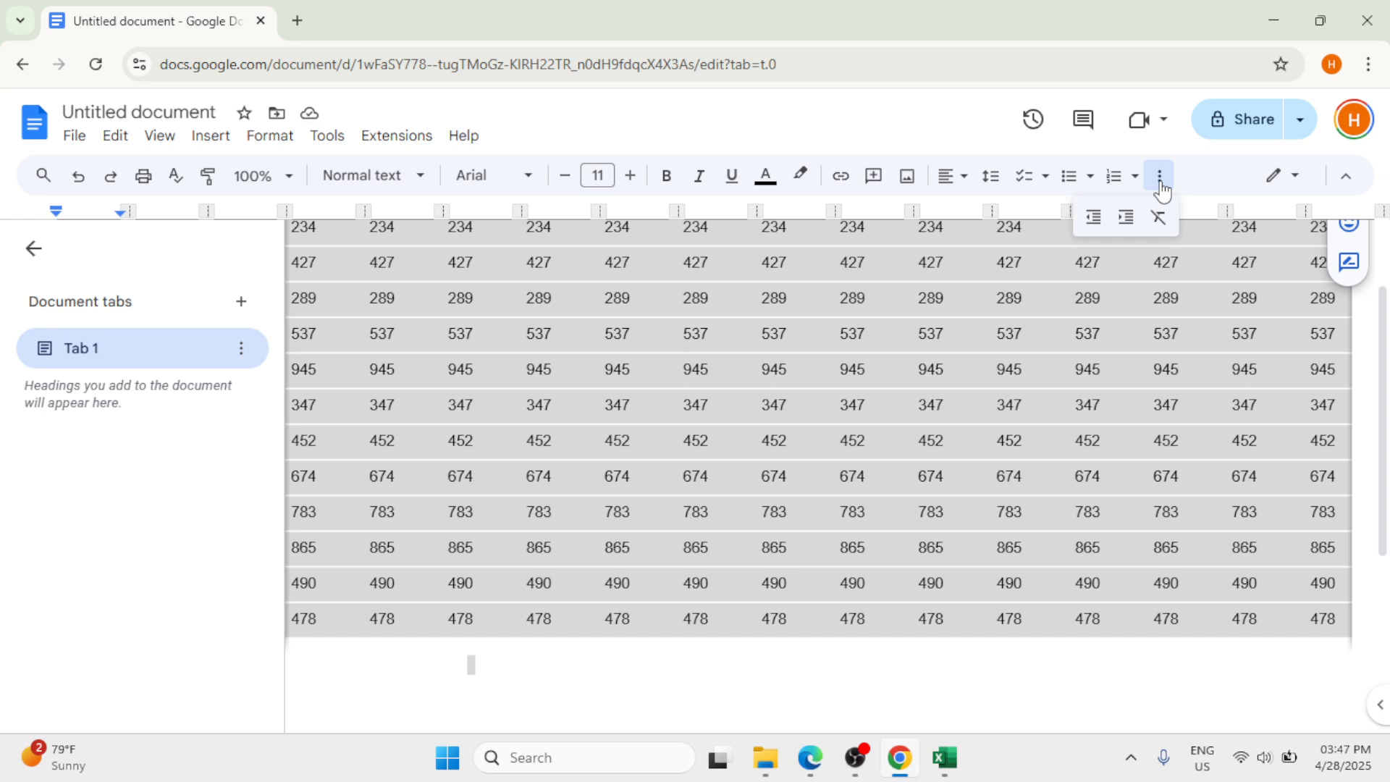
click(1263, 756)
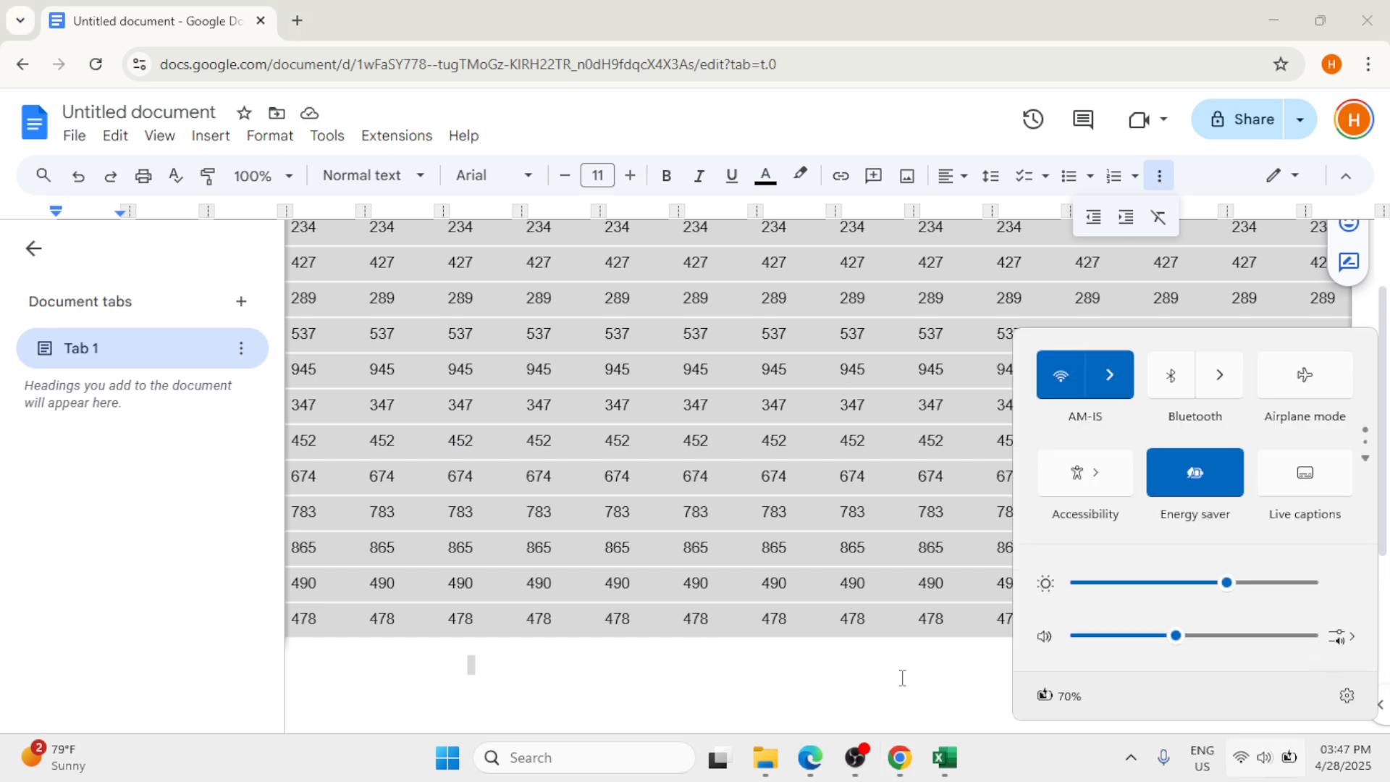
click(909, 674)
click(1344, 629)
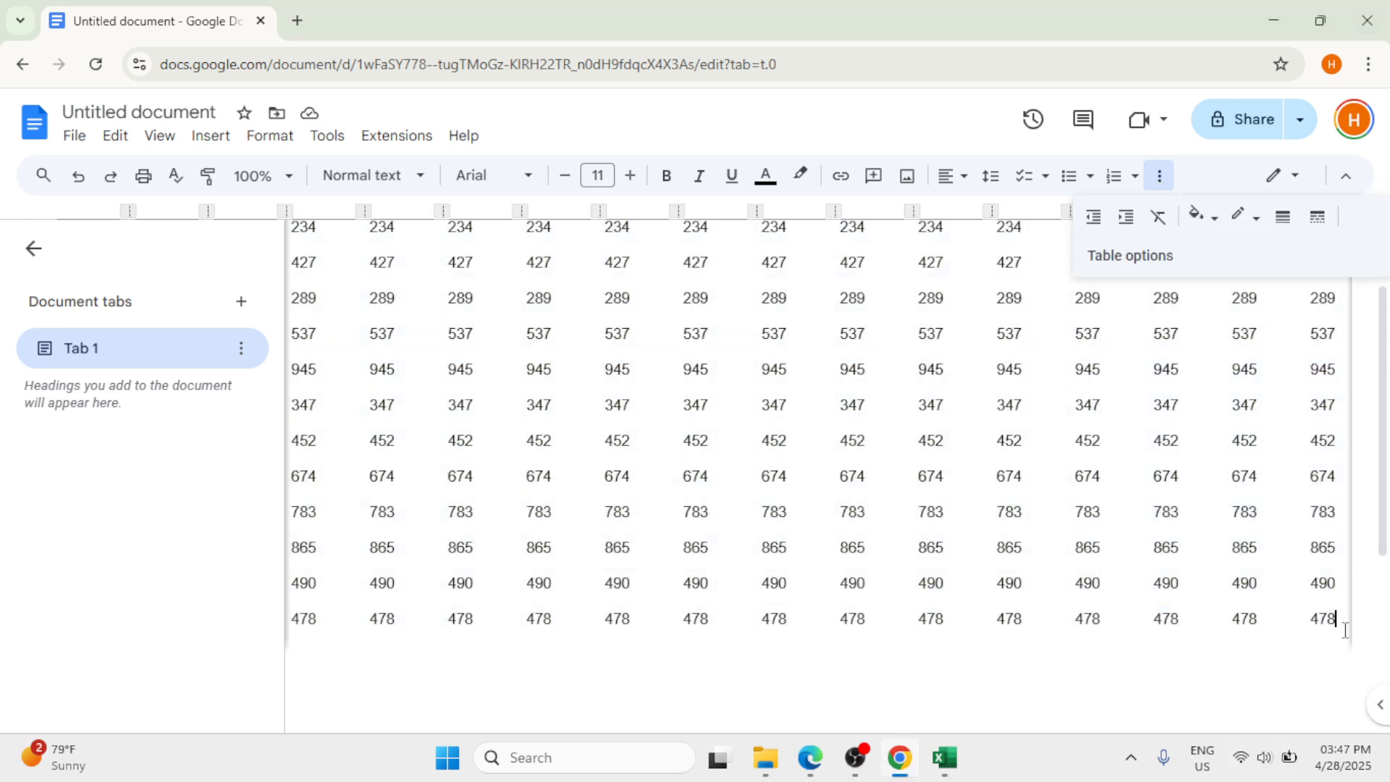
drag(317, 627, 1384, 269)
Step: Select the entire document content, set the table's border width to 1.5pt, and clear the selection
click(1159, 178)
click(1031, 256)
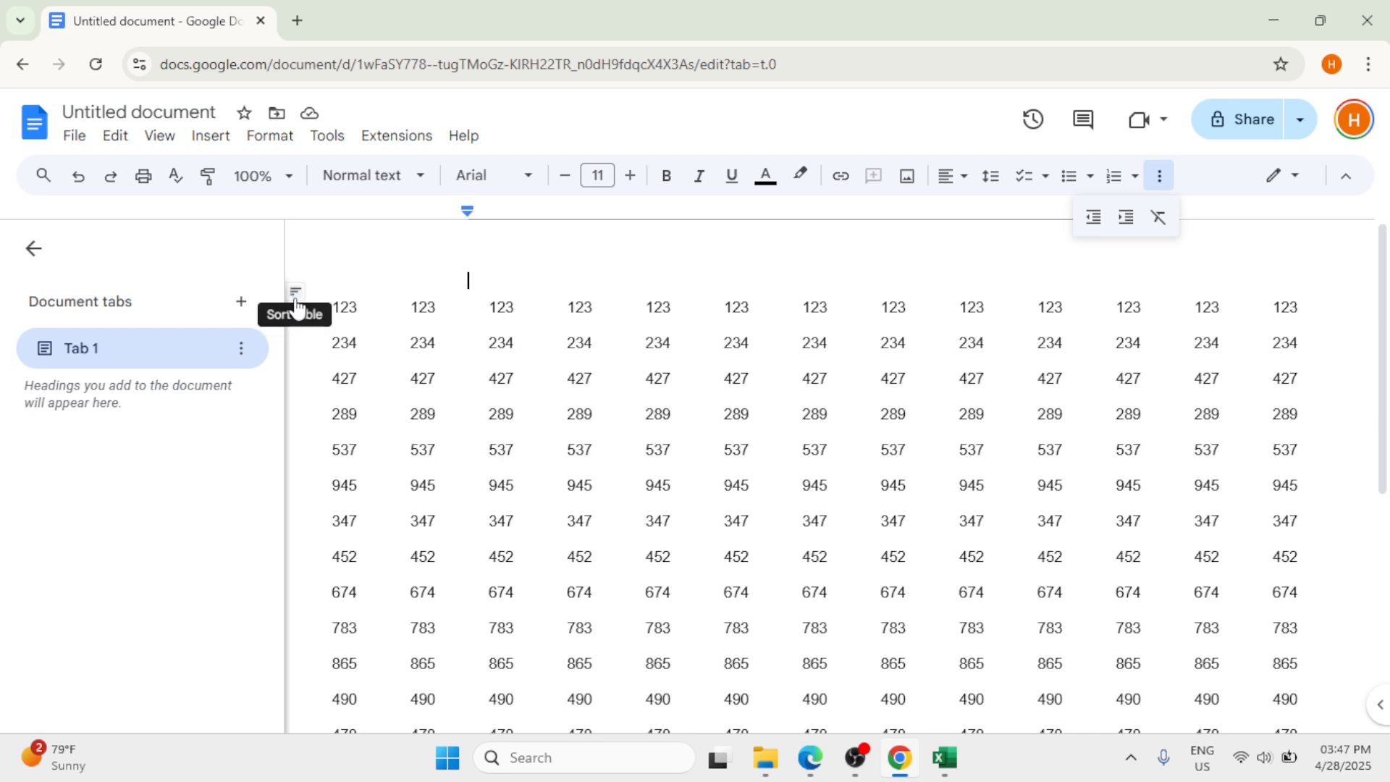
key(ctrl+a)
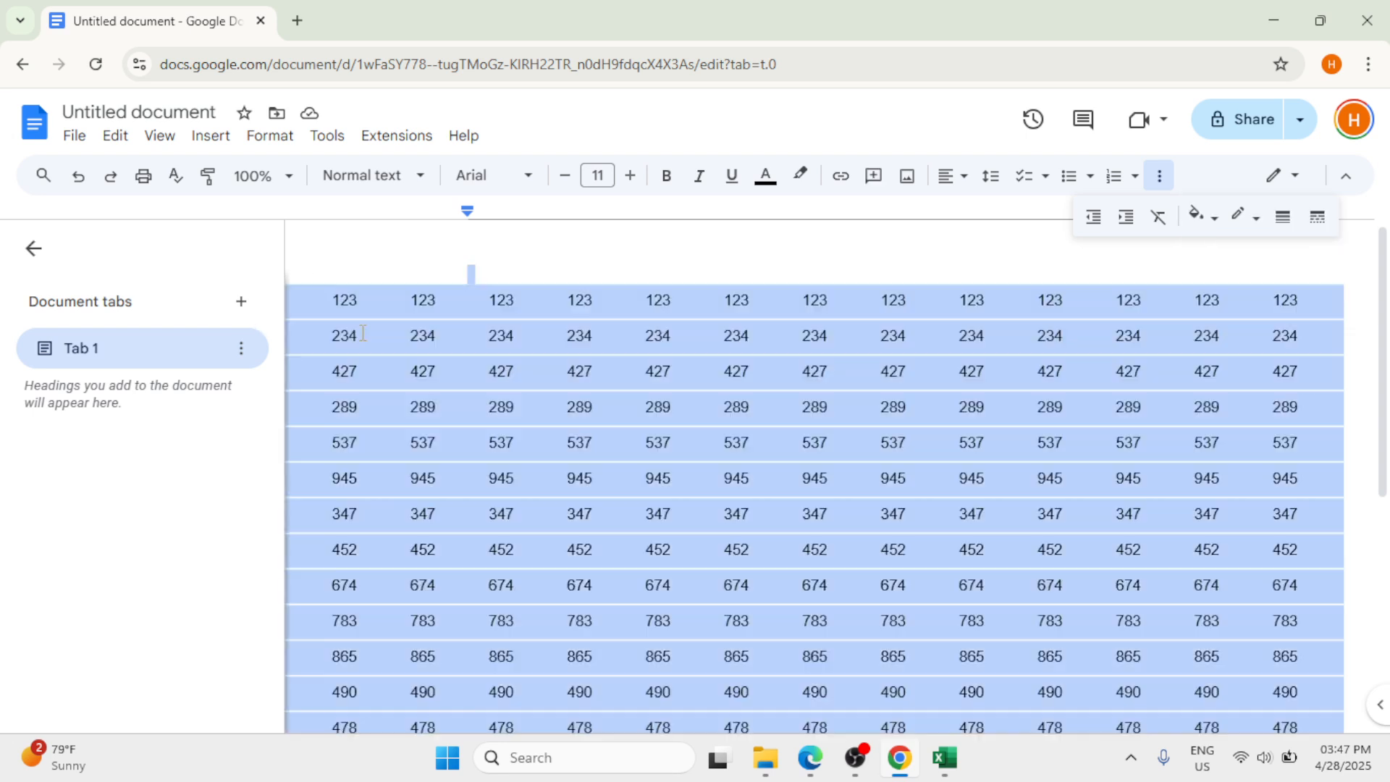
scroll(365, 334, down, 1)
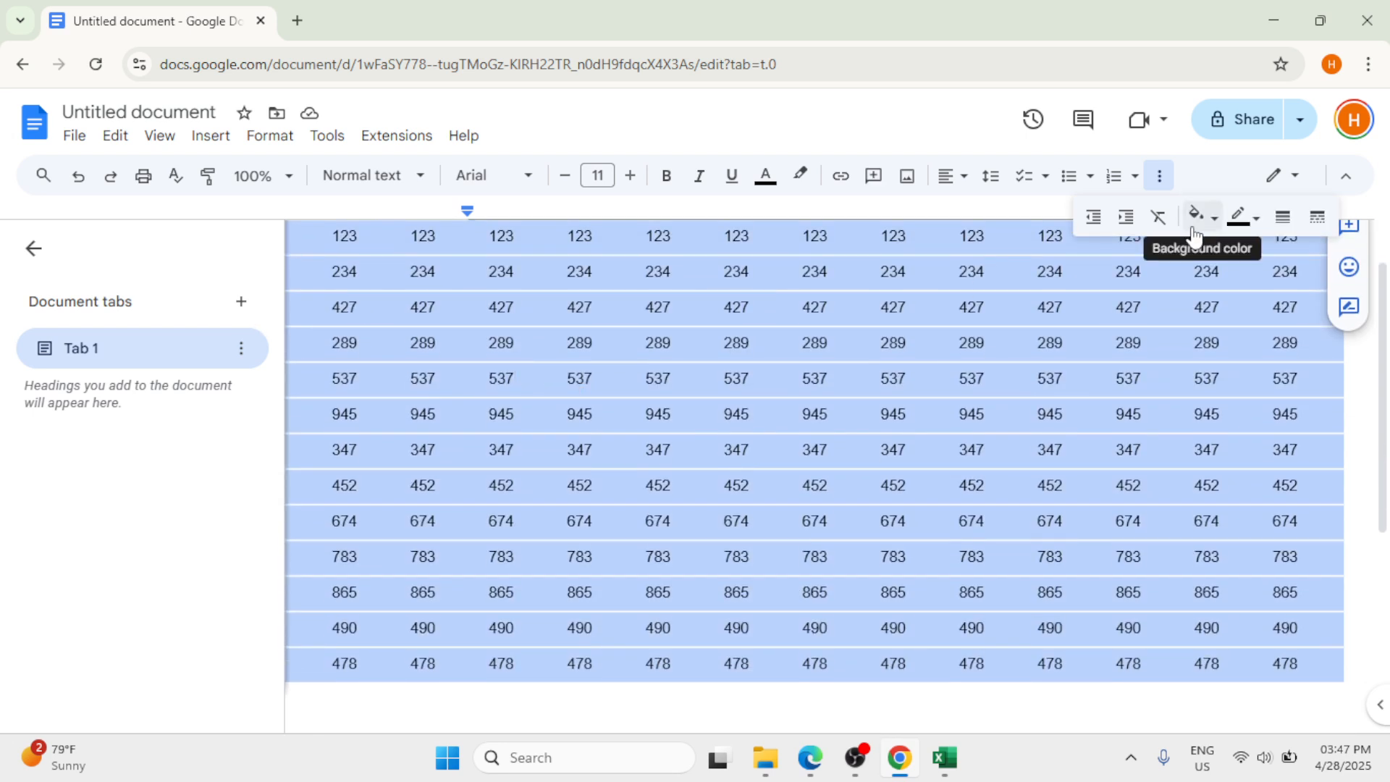
click(1281, 226)
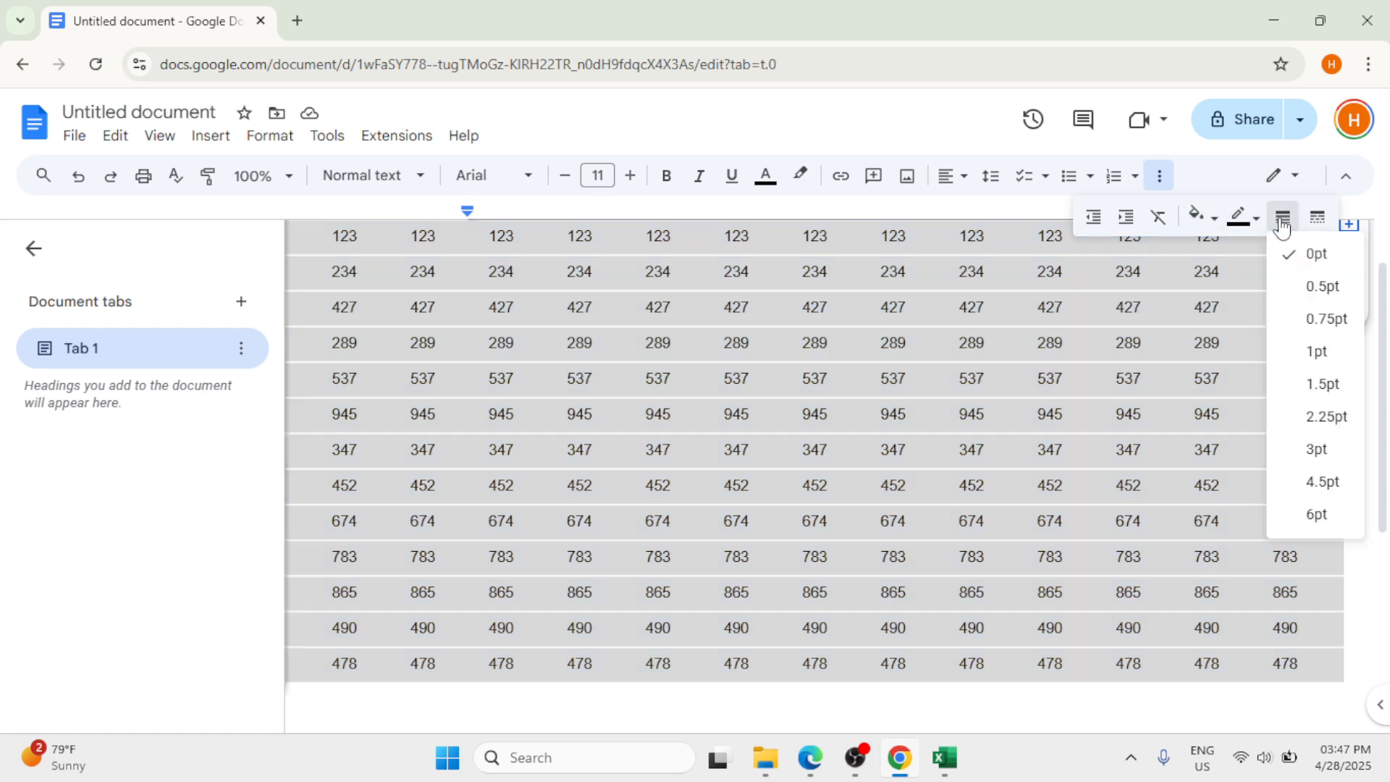
click(1300, 395)
click(808, 112)
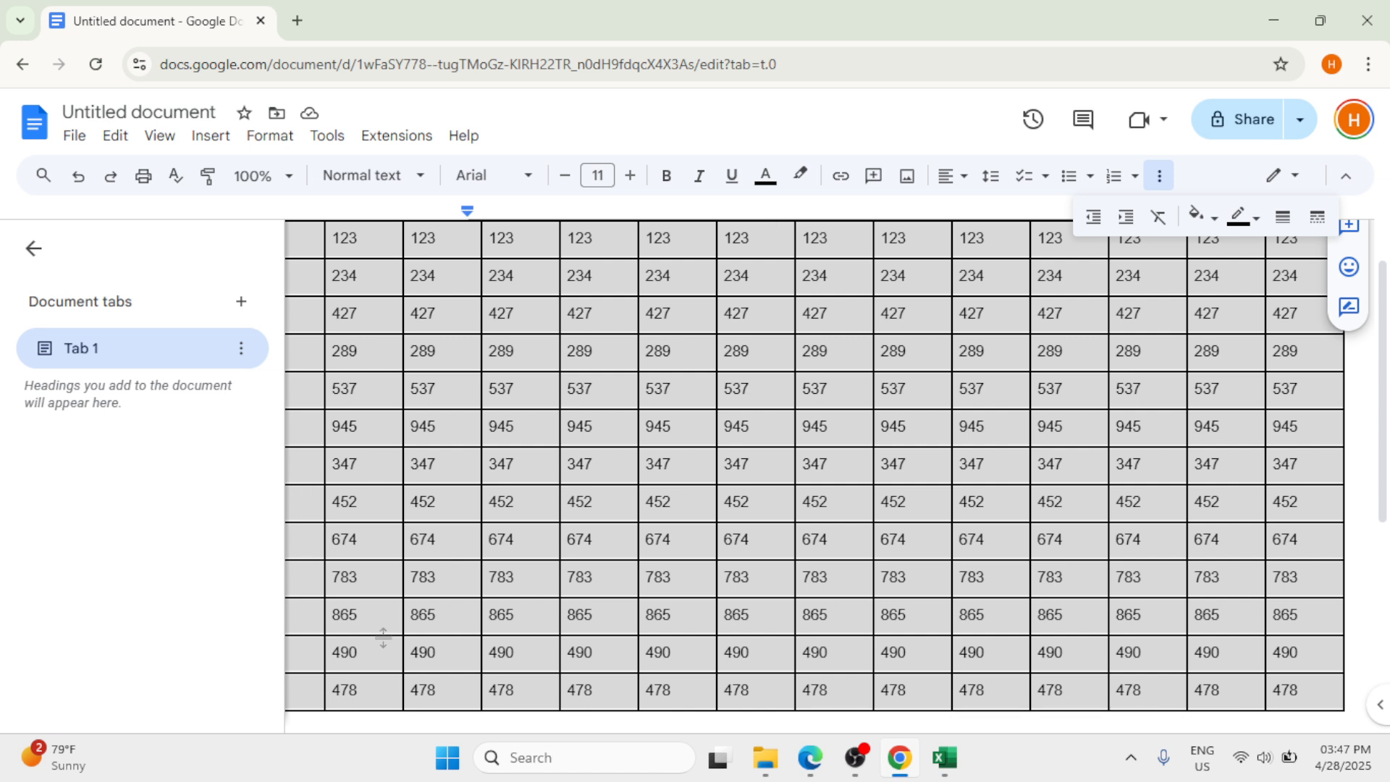
click(514, 720)
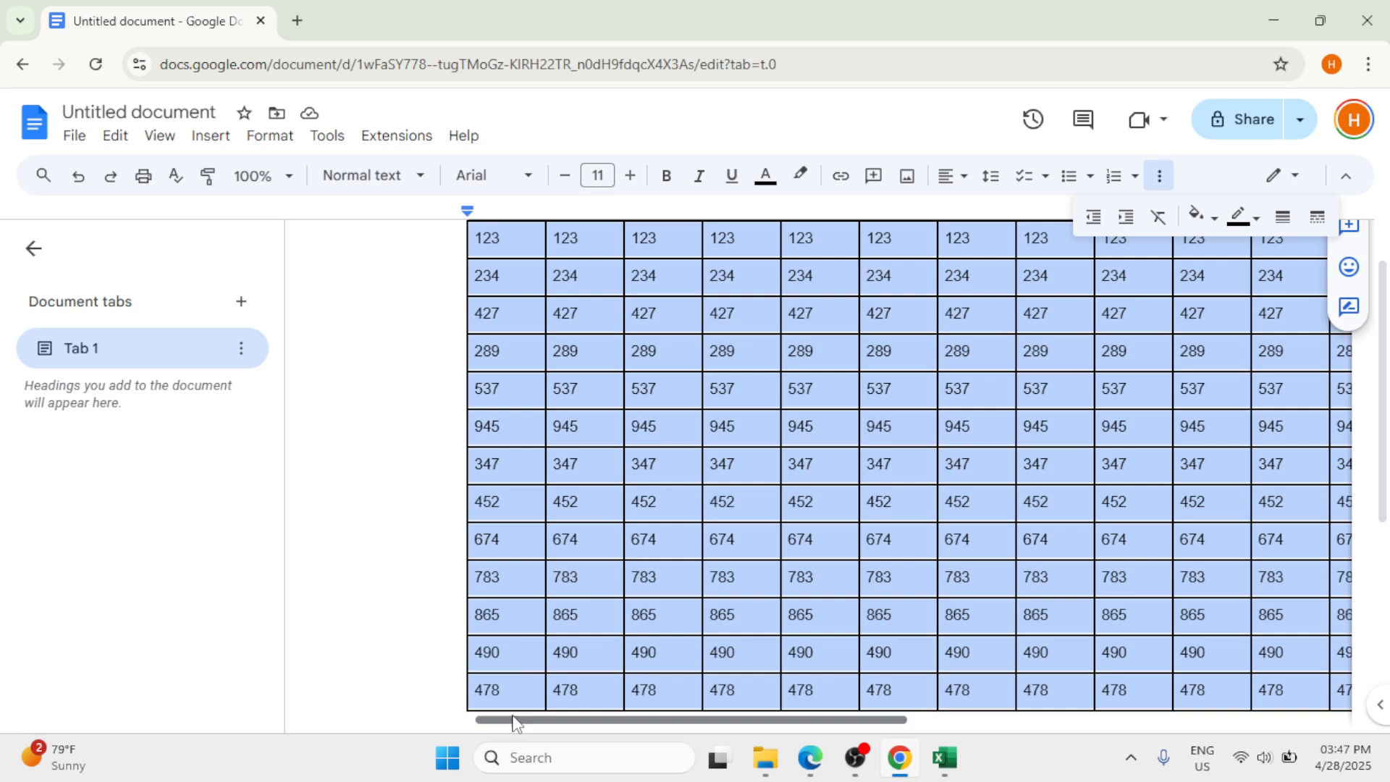
scroll(689, 632, up, 1)
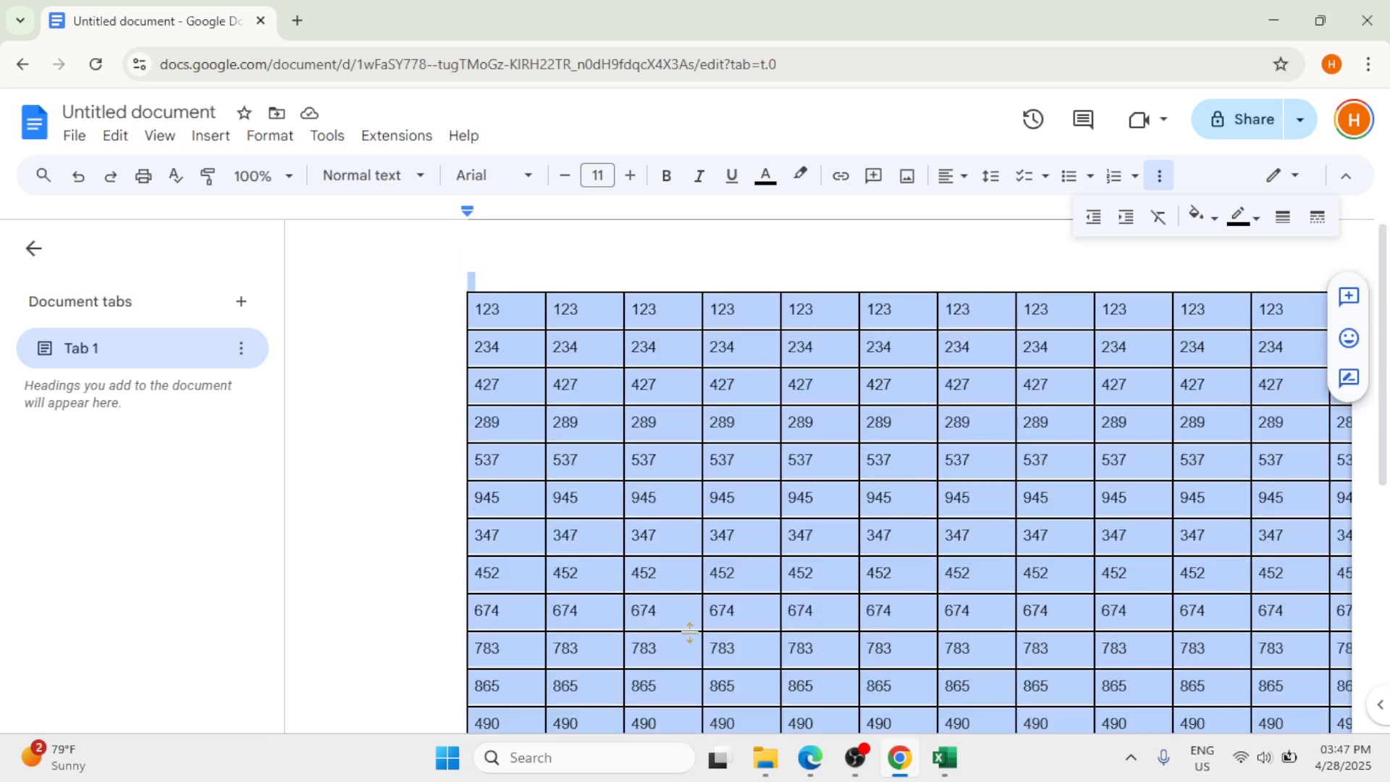
click(318, 340)
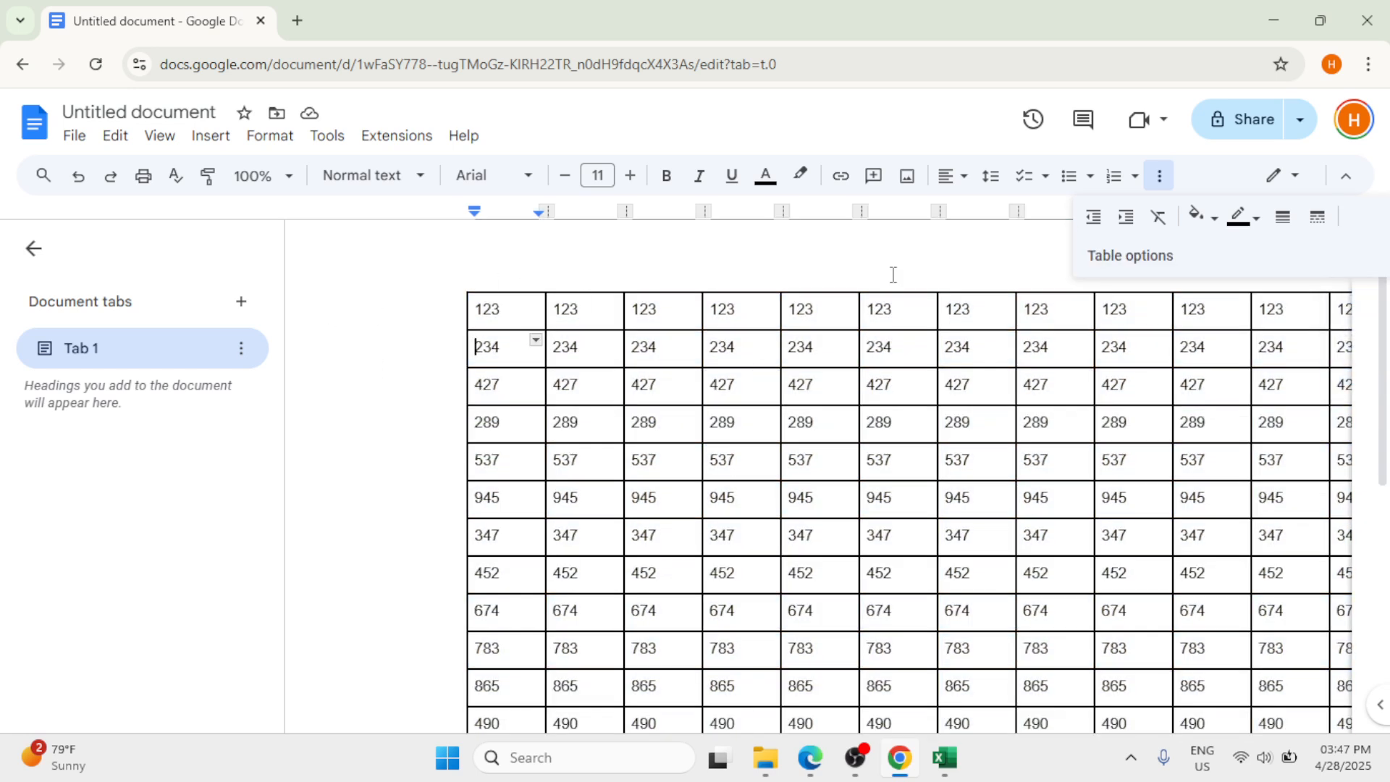
click(867, 255)
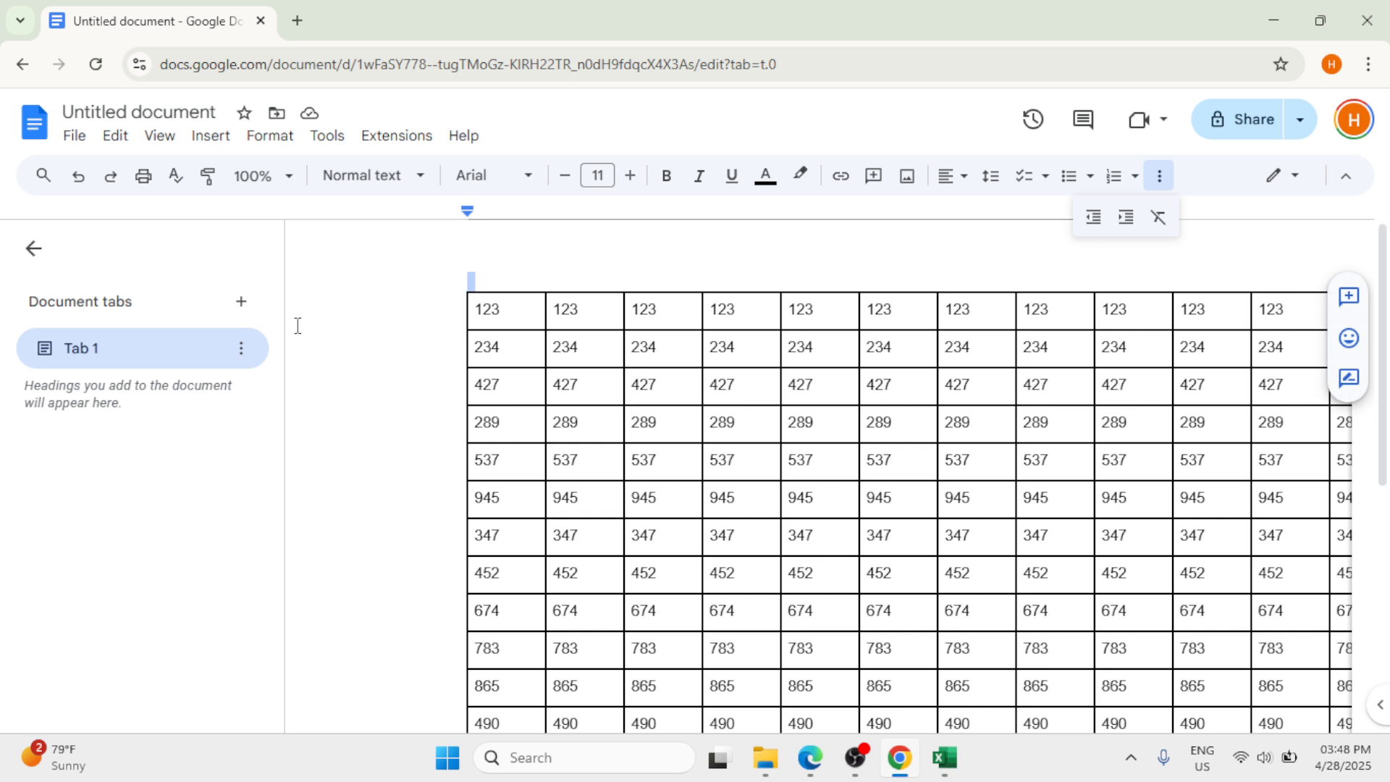
drag(471, 211, 444, 216)
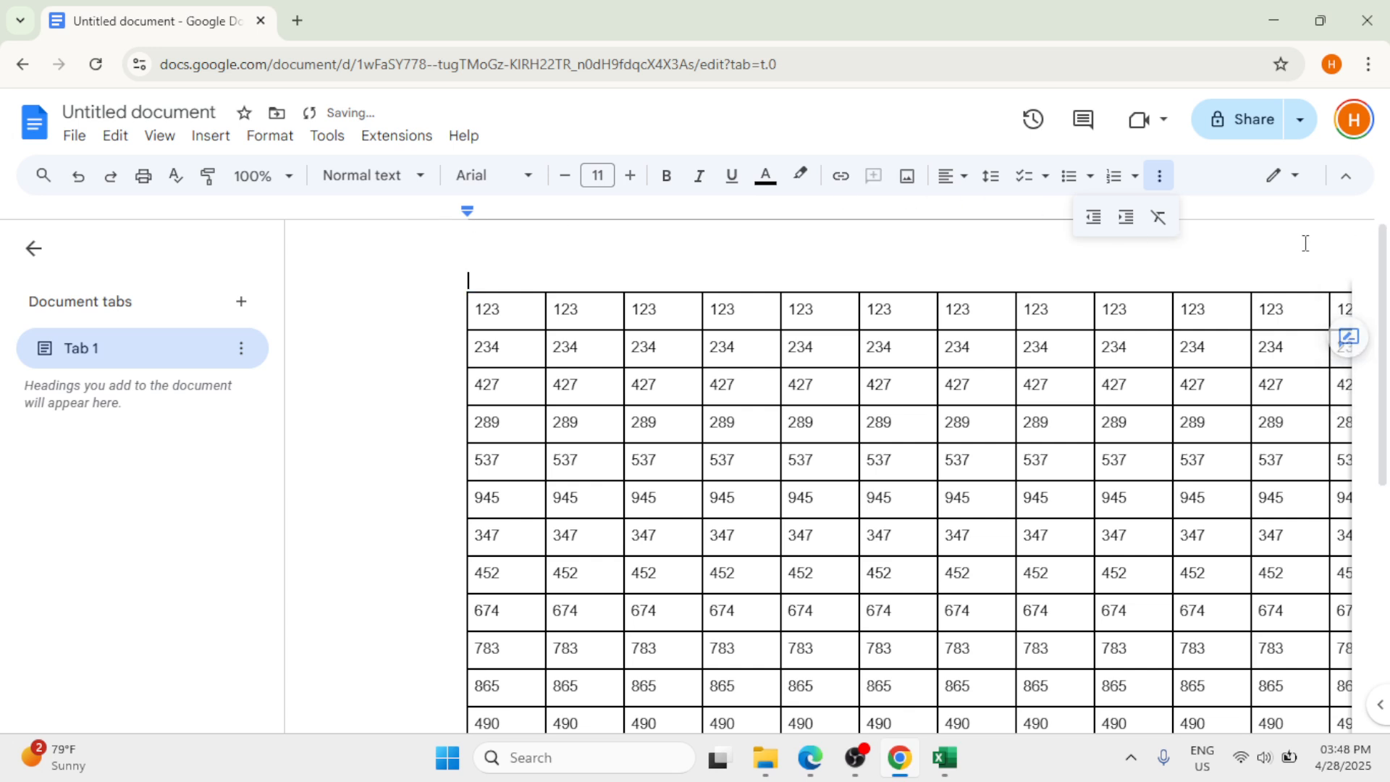
click(856, 758)
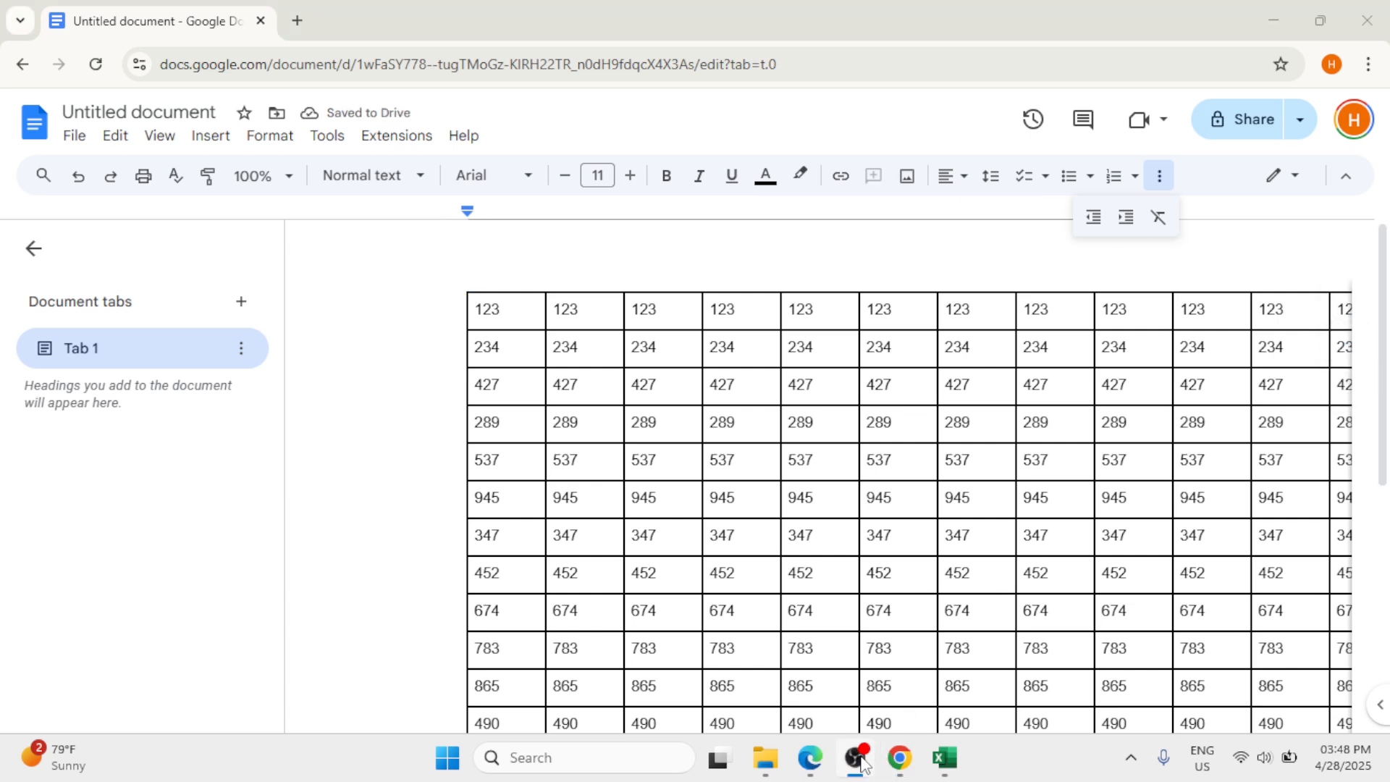